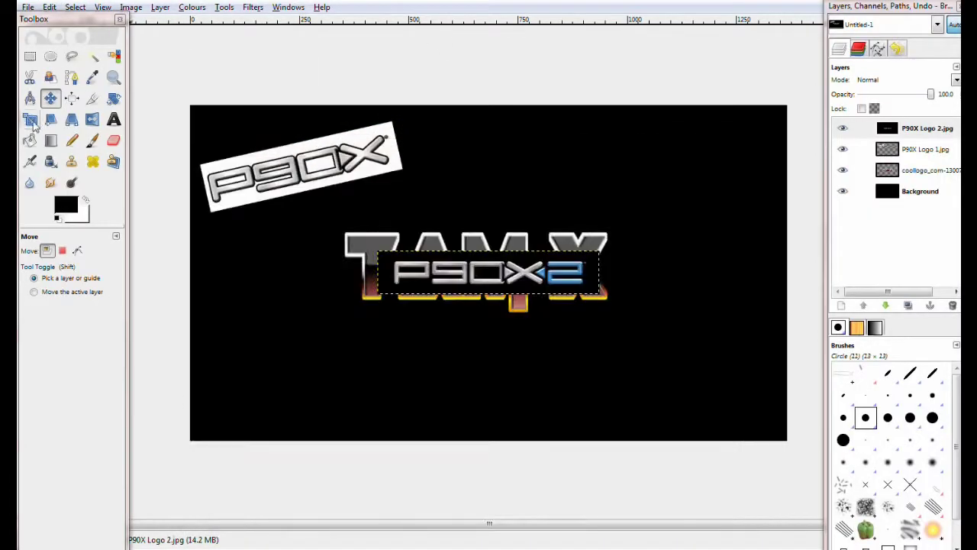
Move the P90X2 logo above the TAM X lettering and shift the tilted P90X logo slightly to the left
{"action": "left_click_drag", "start_coordinate": [473, 295], "coordinate": [494, 145]}
{"action": "left_click_drag", "start_coordinate": [336, 159], "coordinate": [329, 157]}
Scale the tilted P90X Logo 1 layer to 506 × 99 pixels and move it down slightly
{"action": "left_click", "coordinate": [29, 119]}
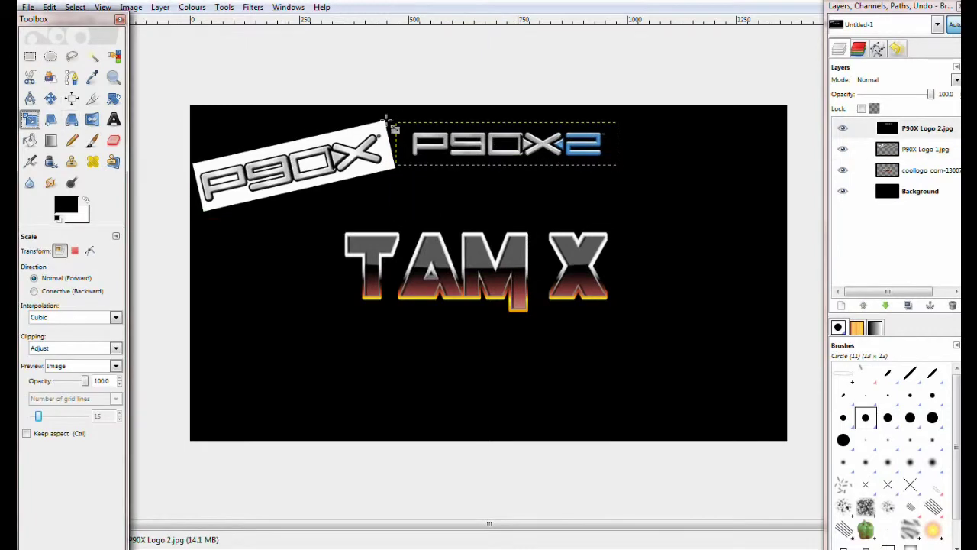
{"action": "left_click", "coordinate": [413, 139]}
{"action": "left_click", "coordinate": [272, 10]}
{"action": "left_click", "coordinate": [926, 149]}
{"action": "left_click", "coordinate": [330, 150]}
{"action": "type", "text": "508"}
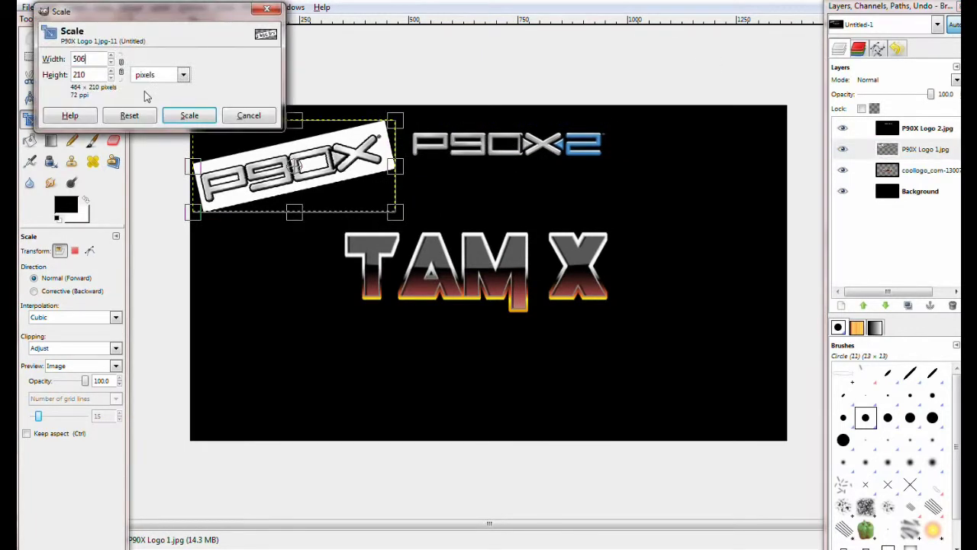
{"action": "key", "text": "Tab"}
{"action": "type", "text": "99"}
{"action": "left_click", "coordinate": [196, 115]}
{"action": "left_click", "coordinate": [52, 99]}
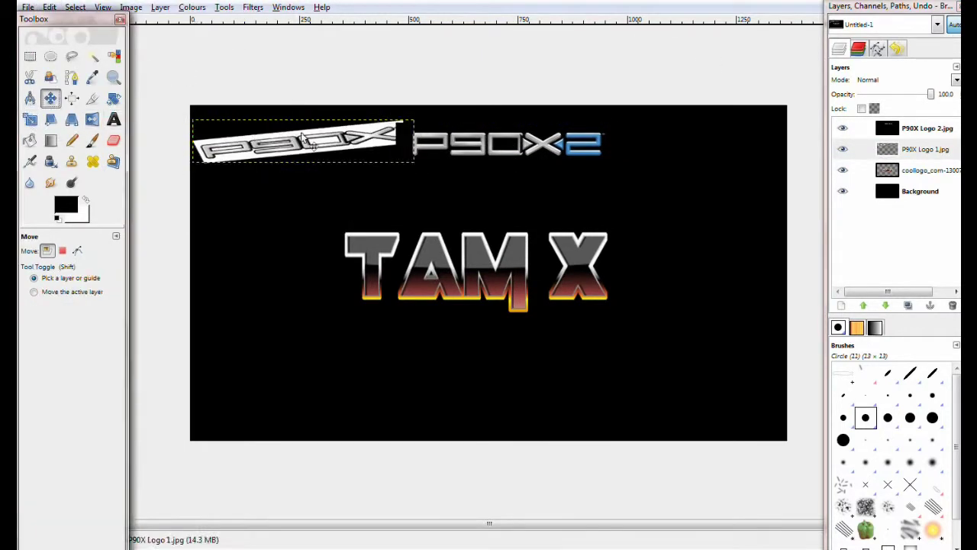
{"action": "left_click_drag", "start_coordinate": [295, 134], "coordinate": [297, 155]}
{"action": "left_click", "coordinate": [116, 99]}
{"action": "left_click", "coordinate": [216, 177]}
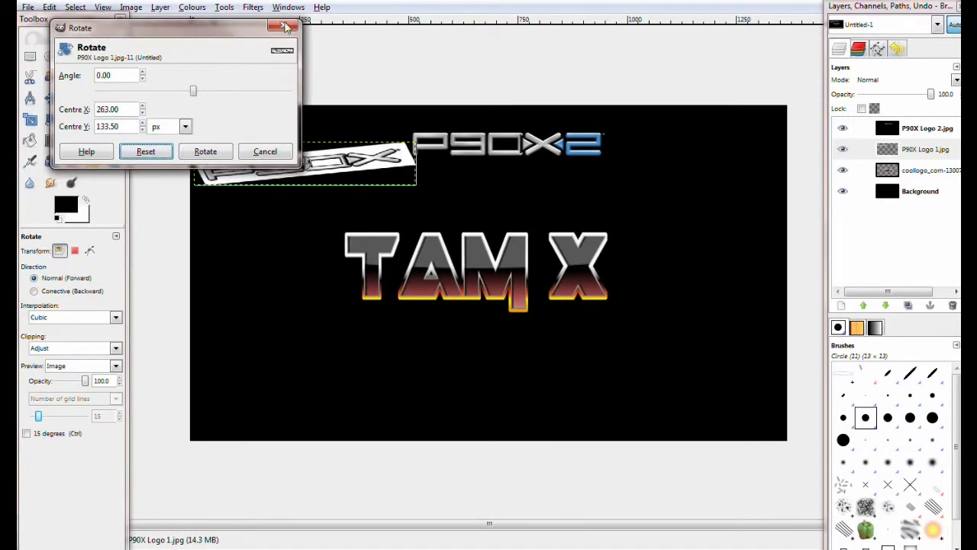
{"action": "left_click", "coordinate": [265, 152]}
Delete the P90X Logo 1.jpg layer with the tilted logo
{"action": "right_click", "coordinate": [925, 149]}
{"action": "left_click", "coordinate": [886, 241]}
Scale the P90X2 logo to 549 × 111 pixels and centre it above the TAM X lettering
{"action": "left_click", "coordinate": [31, 119]}
{"action": "left_click", "coordinate": [403, 141]}
{"action": "left_click_drag", "start_coordinate": [402, 141], "coordinate": [383, 136]}
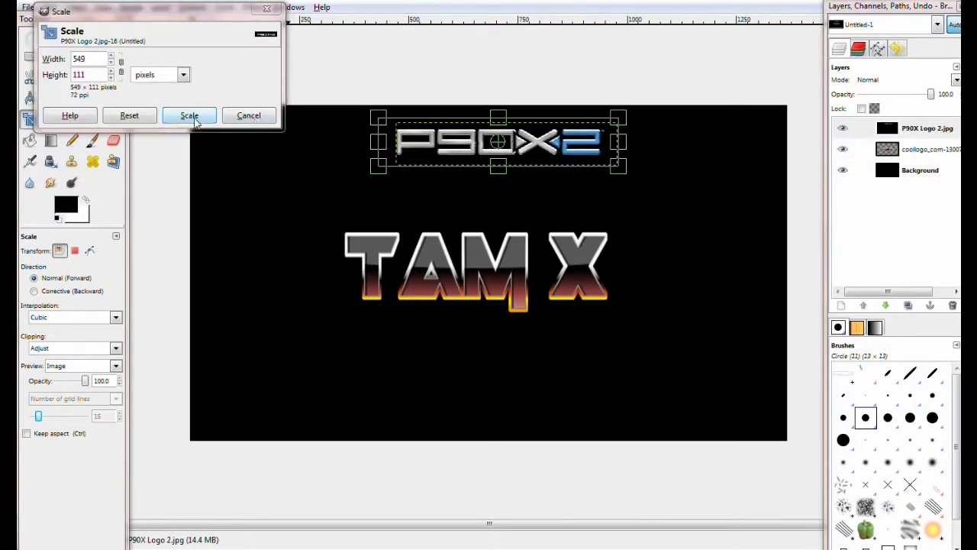
{"action": "left_click", "coordinate": [195, 118]}
{"action": "left_click", "coordinate": [52, 98]}
{"action": "left_click_drag", "start_coordinate": [486, 137], "coordinate": [452, 158]}
Select the black background around the P90X2 logo with Fuzzy Select and cut it
{"action": "left_click", "coordinate": [92, 57]}
{"action": "left_click", "coordinate": [351, 147]}
{"action": "right_click", "coordinate": [350, 145]}
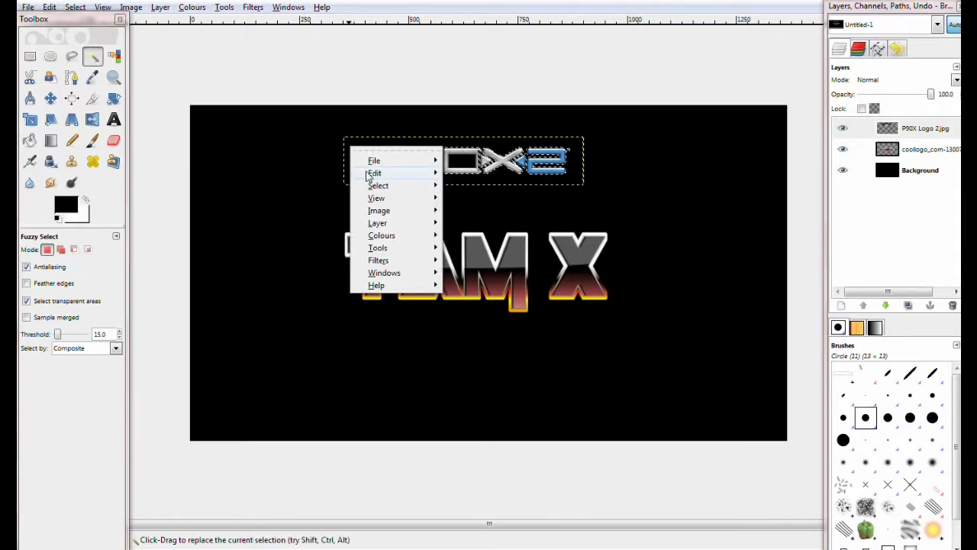
{"action": "mouse_move", "coordinate": [368, 174]}
{"action": "left_click", "coordinate": [473, 231]}
Fuzzy-select and cut the black areas enclosed by the 0, 9 and P of the P90X2 logo
{"action": "left_click", "coordinate": [465, 161]}
{"action": "right_click", "coordinate": [470, 165]}
{"action": "mouse_move", "coordinate": [510, 192]}
{"action": "left_click", "coordinate": [600, 260]}
{"action": "left_click", "coordinate": [426, 156]}
{"action": "right_click", "coordinate": [428, 158]}
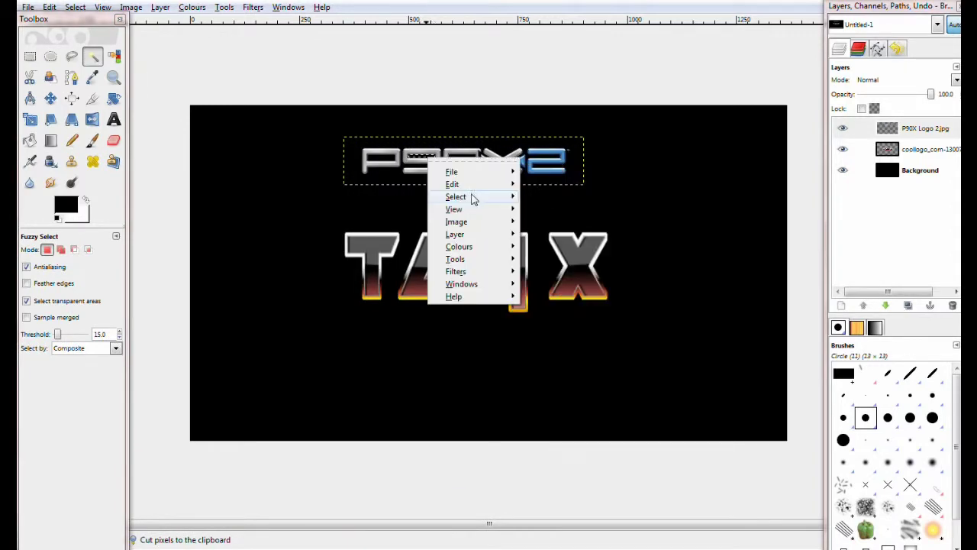
{"action": "mouse_move", "coordinate": [467, 185]}
{"action": "left_click", "coordinate": [571, 256]}
{"action": "left_click", "coordinate": [384, 159]}
{"action": "right_click", "coordinate": [385, 160]}
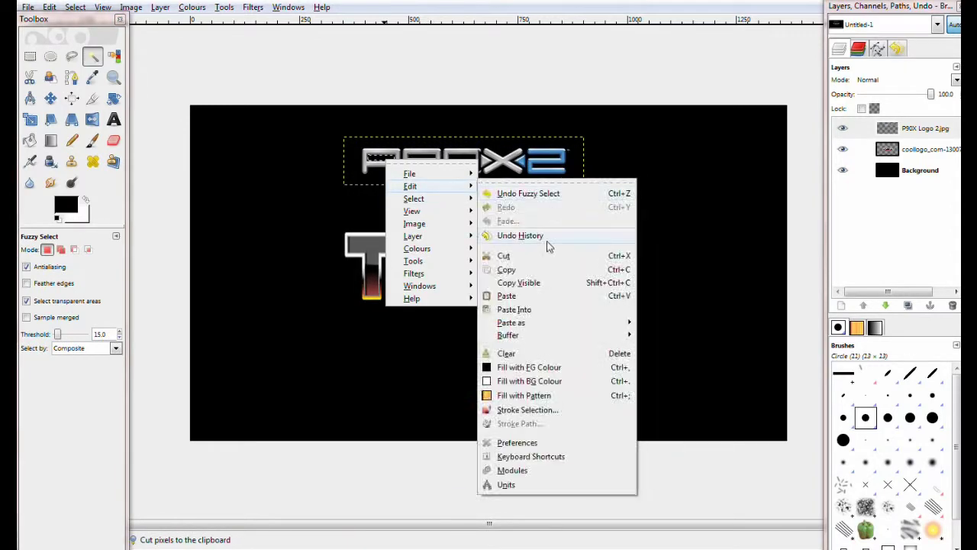
{"action": "left_click", "coordinate": [520, 192]}
Import P90X Logo 3.jpg from the Pictures folder as a new layer
{"action": "left_click", "coordinate": [27, 6]}
{"action": "left_click", "coordinate": [38, 48]}
{"action": "left_click", "coordinate": [343, 336]}
{"action": "left_click", "coordinate": [672, 507]}
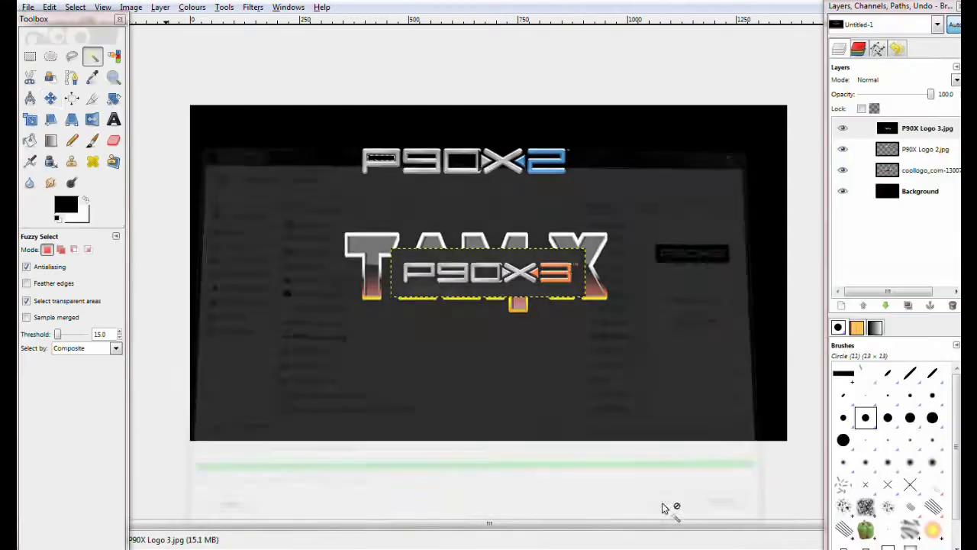
Fuzzy-select the black background around the P90X3 logo and cut it
{"action": "left_click", "coordinate": [398, 288]}
{"action": "right_click", "coordinate": [399, 290]}
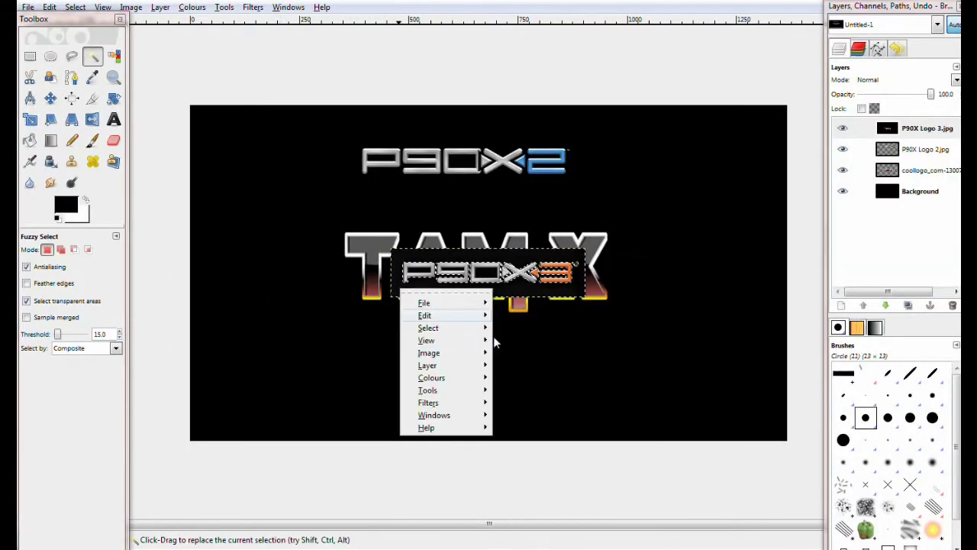
{"action": "left_click", "coordinate": [435, 285]}
{"action": "right_click", "coordinate": [435, 290]}
{"action": "mouse_move", "coordinate": [460, 318]}
{"action": "left_click", "coordinate": [559, 342]}
Fuzzy-select and cut the remaining black areas at the X and inside the 0, 9 and P of the P90X3 logo
{"action": "left_click", "coordinate": [525, 262]}
{"action": "right_click", "coordinate": [527, 258]}
{"action": "mouse_move", "coordinate": [550, 290]}
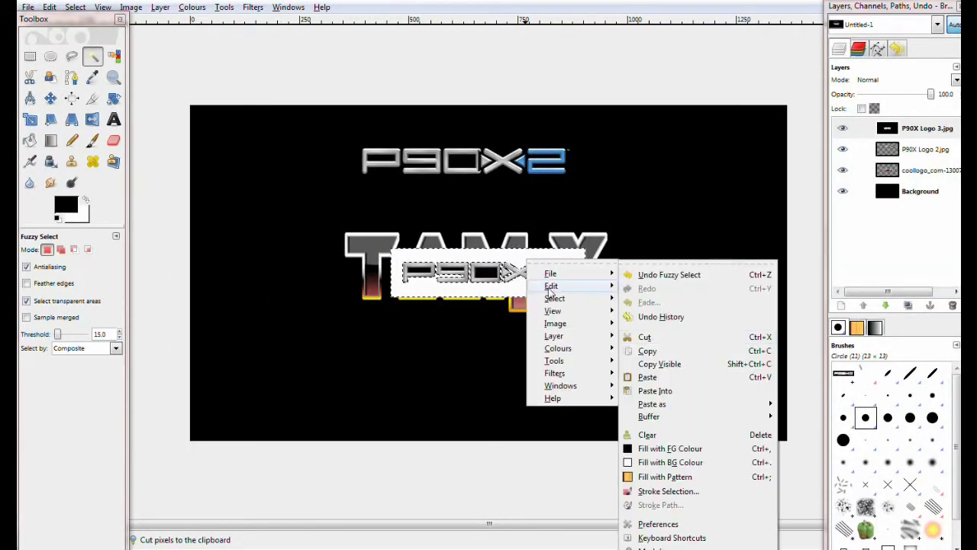
{"action": "left_click", "coordinate": [649, 339]}
{"action": "left_click", "coordinate": [483, 271]}
{"action": "right_click", "coordinate": [483, 271]}
{"action": "mouse_move", "coordinate": [507, 300]}
{"action": "left_click", "coordinate": [606, 338]}
{"action": "left_click", "coordinate": [453, 270]}
{"action": "right_click", "coordinate": [453, 270]}
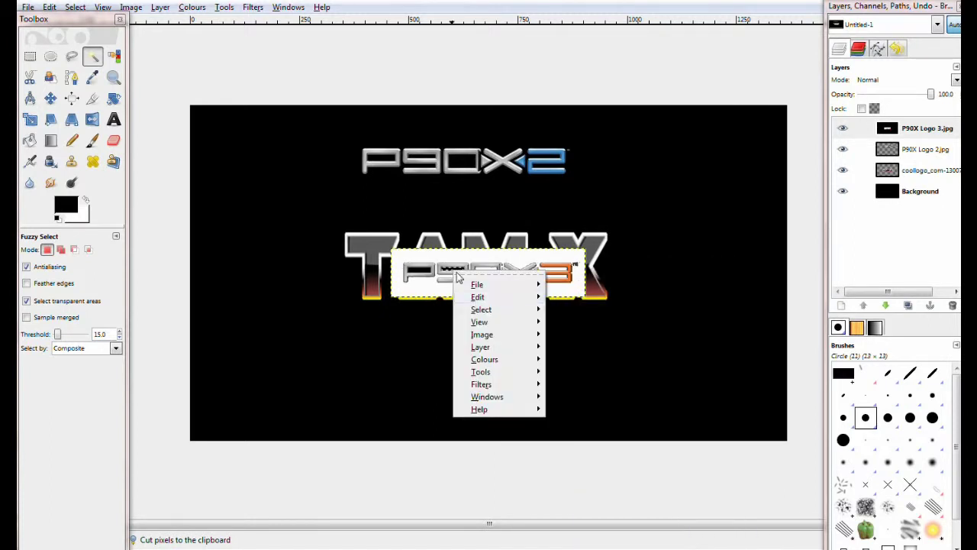
{"action": "left_click", "coordinate": [576, 338]}
{"action": "left_click", "coordinate": [418, 270]}
{"action": "right_click", "coordinate": [417, 271]}
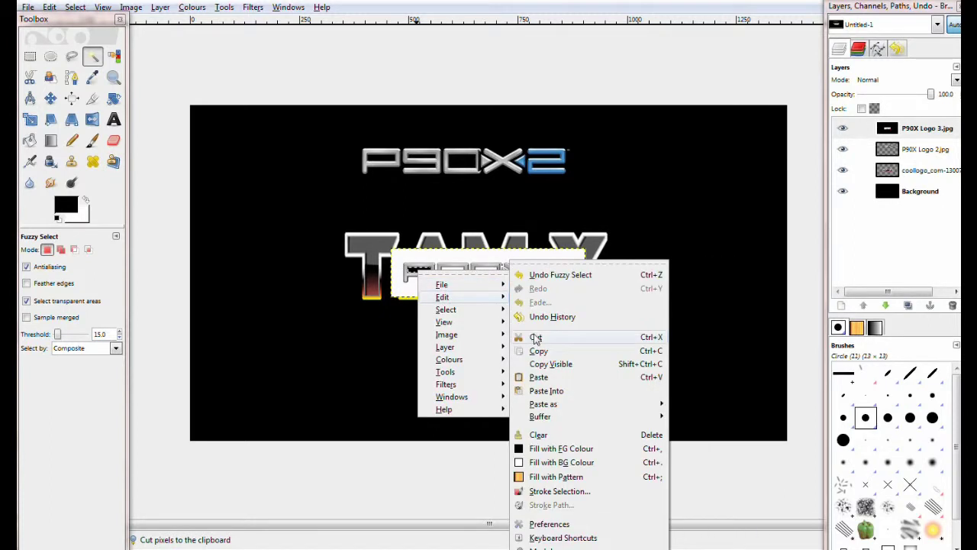
{"action": "left_click", "coordinate": [539, 338]}
Move the P90X3 logo to the right of the P90X2 logo
{"action": "key", "text": "m"}
{"action": "left_click_drag", "start_coordinate": [484, 278], "coordinate": [669, 170]}
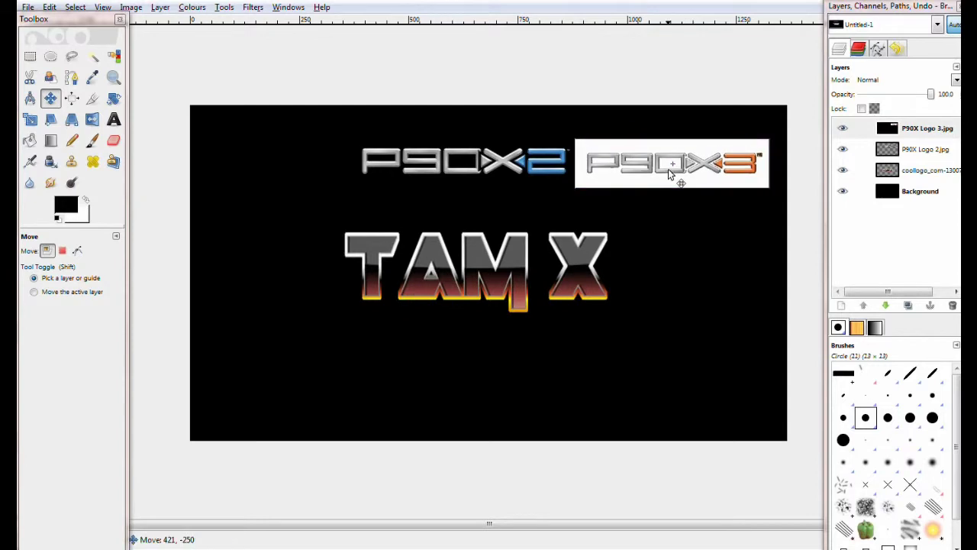
Import P90X Logo 1.jpg as a new layer and place it left of the P90X2 logo
{"action": "left_click", "coordinate": [27, 10]}
{"action": "left_click", "coordinate": [57, 65]}
{"action": "left_click", "coordinate": [331, 289]}
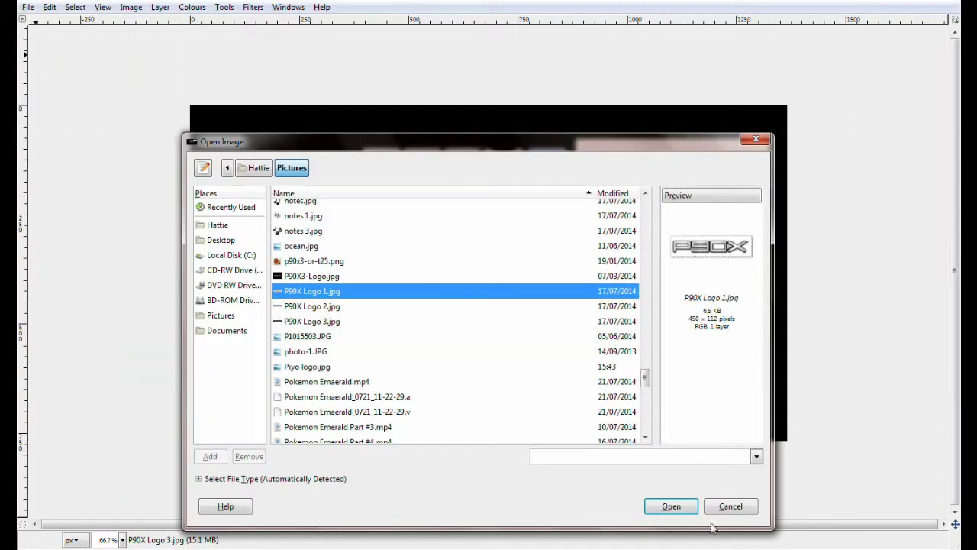
{"action": "left_click", "coordinate": [655, 506]}
{"action": "left_click_drag", "start_coordinate": [492, 277], "coordinate": [277, 166]}
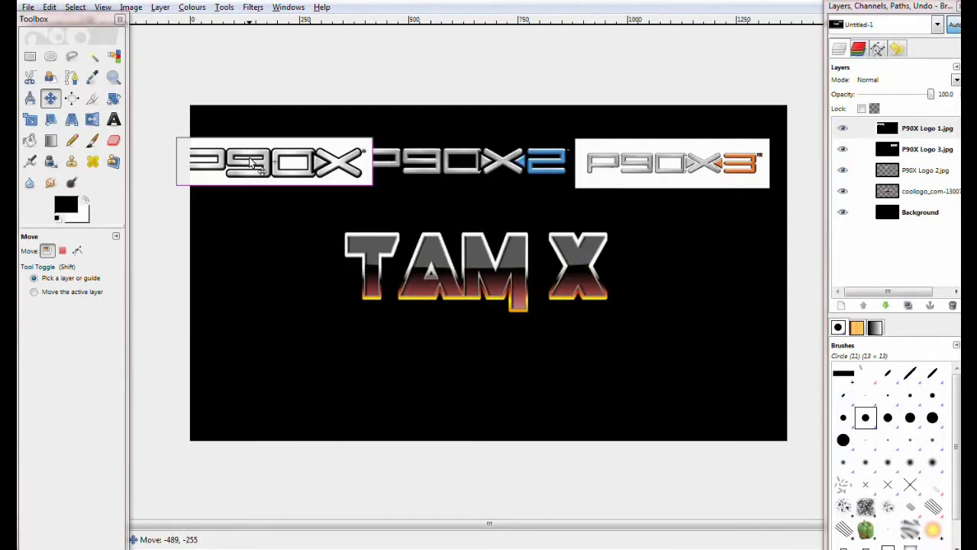
Shift the P90X3, P90X2 and P90X logos slightly to the right so they sit in one row
{"action": "left_click_drag", "start_coordinate": [609, 157], "coordinate": [624, 162]}
{"action": "left_click_drag", "start_coordinate": [523, 162], "coordinate": [541, 165]}
{"action": "left_click_drag", "start_coordinate": [301, 163], "coordinate": [312, 163]}
{"action": "left_click", "coordinate": [29, 121]}
{"action": "left_click", "coordinate": [197, 144]}
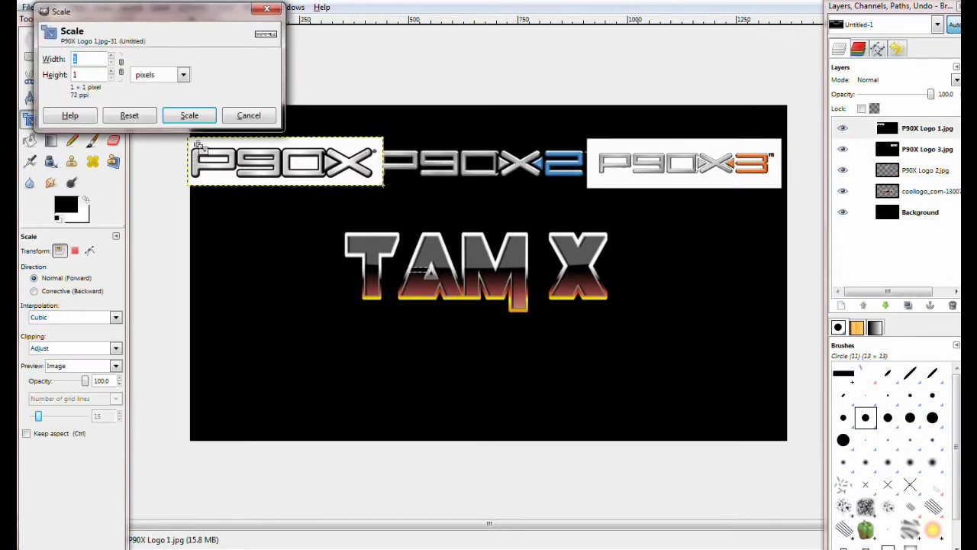
{"action": "left_click", "coordinate": [239, 113]}
{"action": "left_click", "coordinate": [248, 115]}
Scale the P90X logo down slightly, then reposition it and the P90X2 logo within the row
{"action": "left_click", "coordinate": [187, 136]}
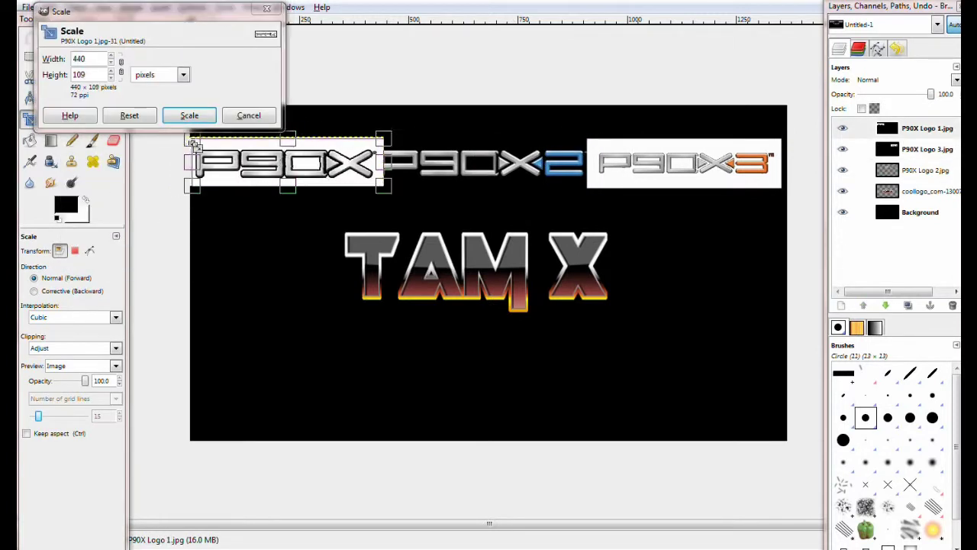
{"action": "left_click", "coordinate": [196, 119]}
{"action": "left_click", "coordinate": [50, 99]}
{"action": "left_click_drag", "start_coordinate": [277, 165], "coordinate": [269, 166]}
{"action": "left_click_drag", "start_coordinate": [446, 165], "coordinate": [447, 168]}
Import Piyo logo.jpg as a new layer and place it below the TAM X lettering on the canvas's left side
{"action": "left_click", "coordinate": [28, 6]}
{"action": "left_click", "coordinate": [65, 48]}
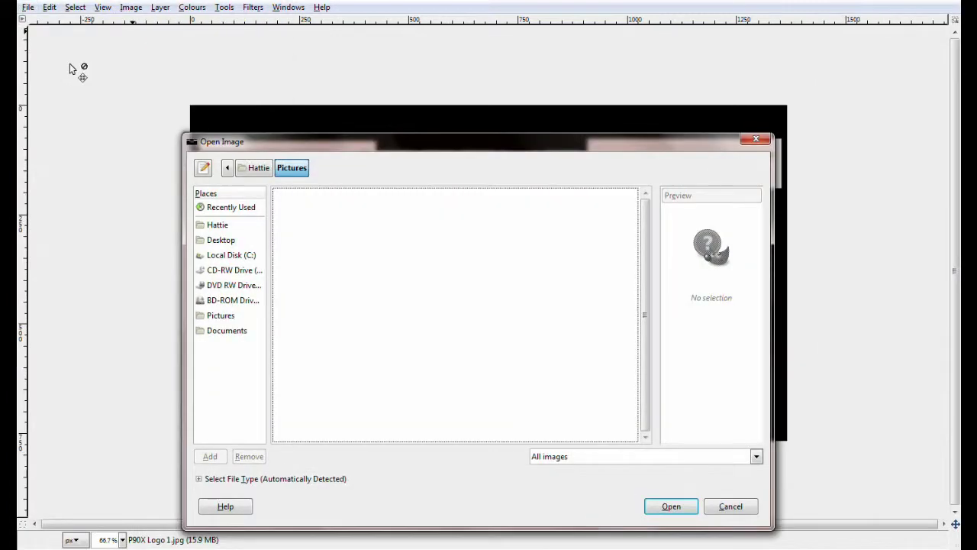
{"action": "scroll", "coordinate": [332, 259], "scroll_direction": "down", "scroll_amount": 5}
{"action": "left_click", "coordinate": [315, 228]}
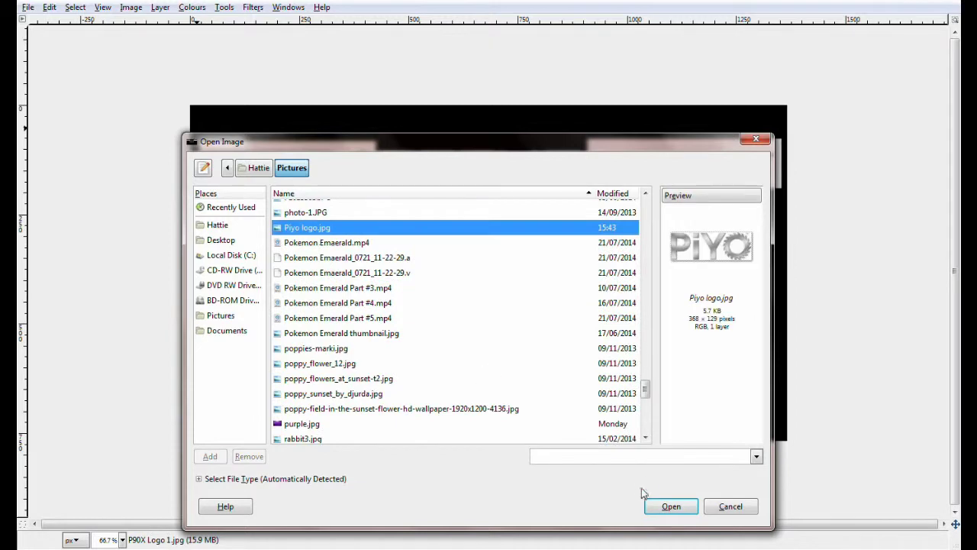
{"action": "left_click", "coordinate": [669, 506]}
{"action": "left_click_drag", "start_coordinate": [467, 275], "coordinate": [254, 351]}
Import 21 Day Fix Logo.jpg as a new layer and place it left of the TAM X lettering
{"action": "left_click", "coordinate": [49, 7]}
{"action": "left_click", "coordinate": [27, 7]}
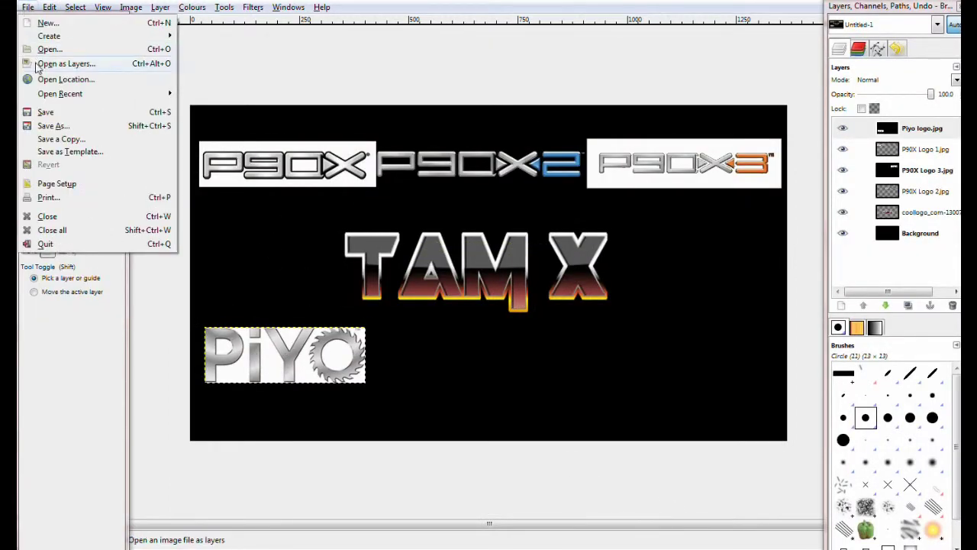
{"action": "left_click", "coordinate": [68, 61]}
{"action": "scroll", "coordinate": [396, 342], "scroll_direction": "down", "scroll_amount": 5}
{"action": "scroll", "coordinate": [396, 342], "scroll_direction": "down", "scroll_amount": 3}
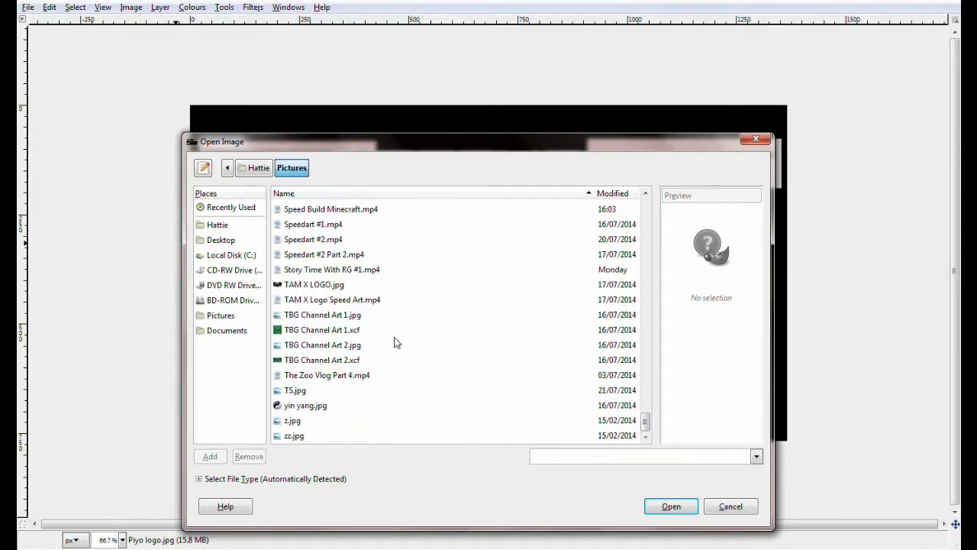
{"action": "scroll", "coordinate": [396, 343], "scroll_direction": "up", "scroll_amount": 10}
{"action": "scroll", "coordinate": [396, 342], "scroll_direction": "up", "scroll_amount": 10}
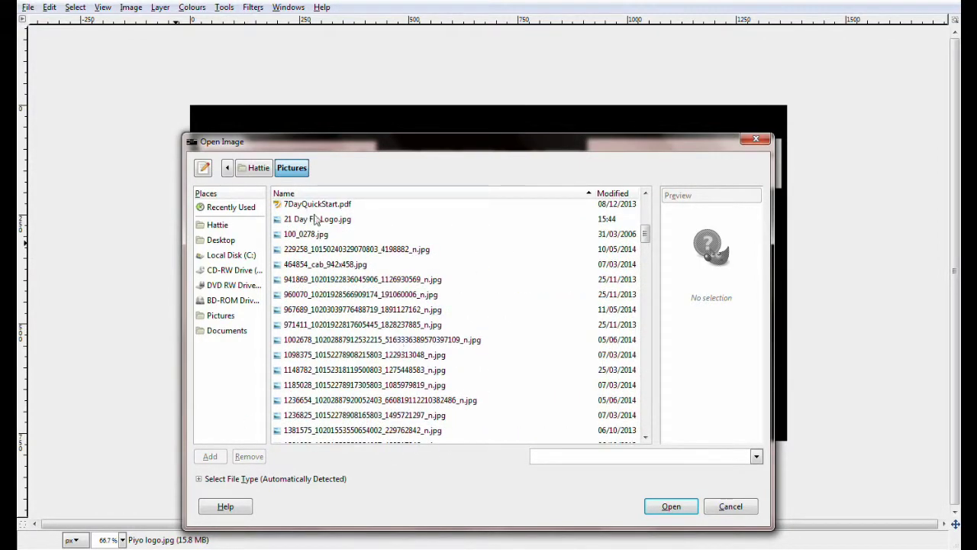
{"action": "left_click", "coordinate": [316, 219]}
{"action": "left_click", "coordinate": [691, 508]}
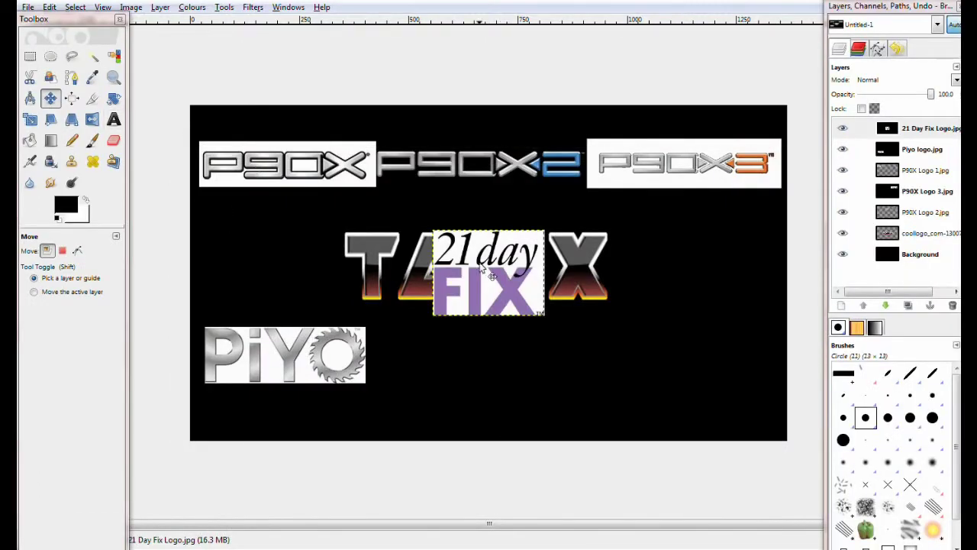
{"action": "left_click_drag", "start_coordinate": [483, 269], "coordinate": [269, 257]}
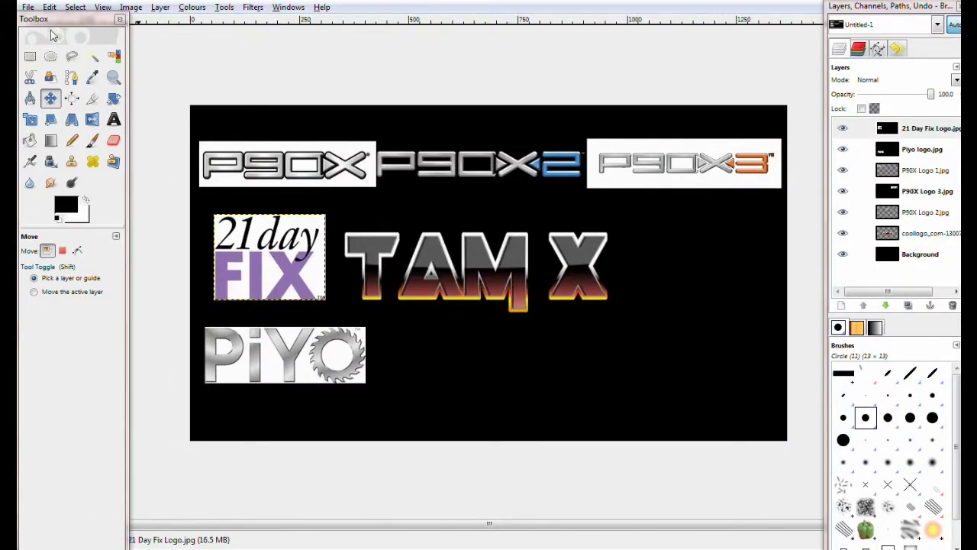
Import Beachbody Logo.jpg as a new layer and place it beneath the PiYO logo in the canvas's lower-left corner
{"action": "left_click", "coordinate": [27, 7]}
{"action": "left_click", "coordinate": [39, 48]}
{"action": "scroll", "coordinate": [365, 324], "scroll_direction": "down", "scroll_amount": 5}
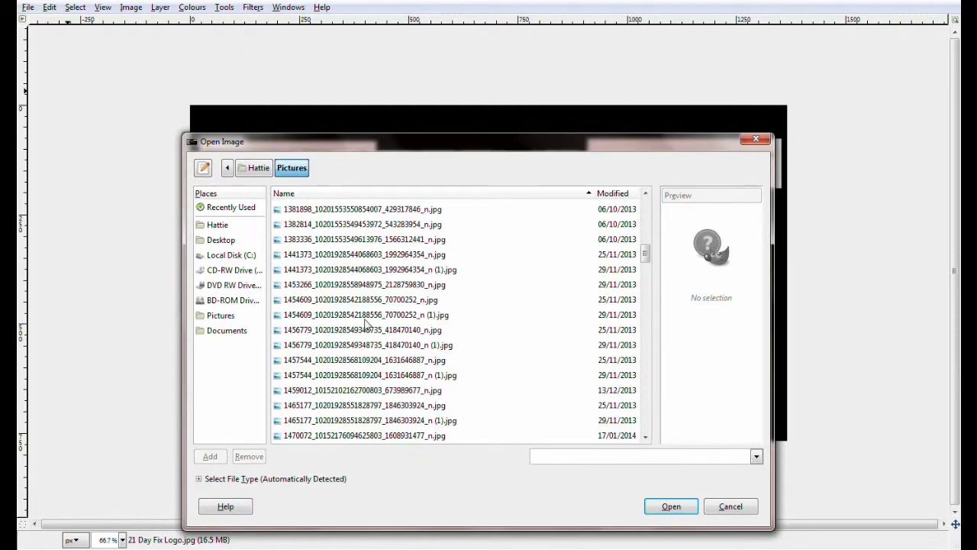
{"action": "scroll", "coordinate": [365, 325], "scroll_direction": "down", "scroll_amount": 10}
{"action": "left_click", "coordinate": [367, 322]}
{"action": "left_click", "coordinate": [671, 510]}
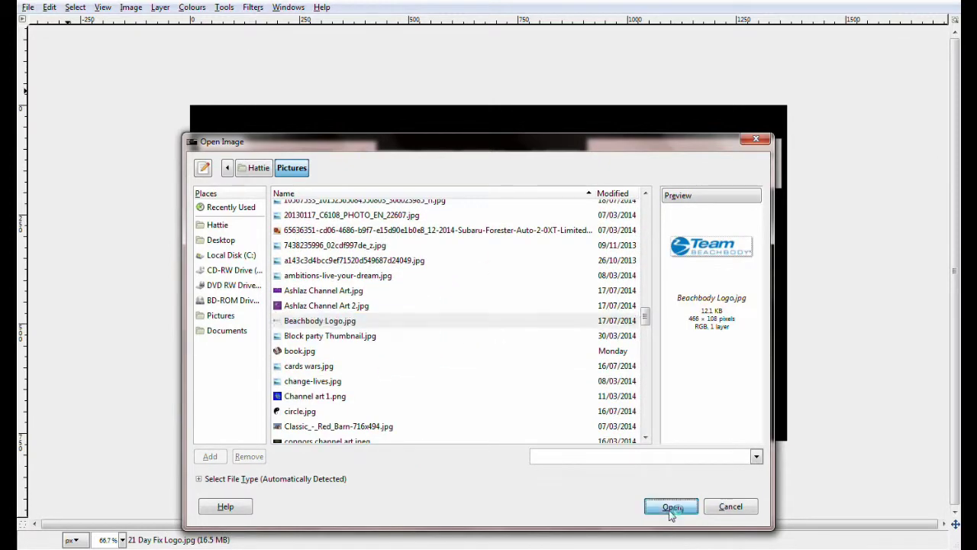
{"action": "left_click_drag", "start_coordinate": [544, 298], "coordinate": [304, 409]}
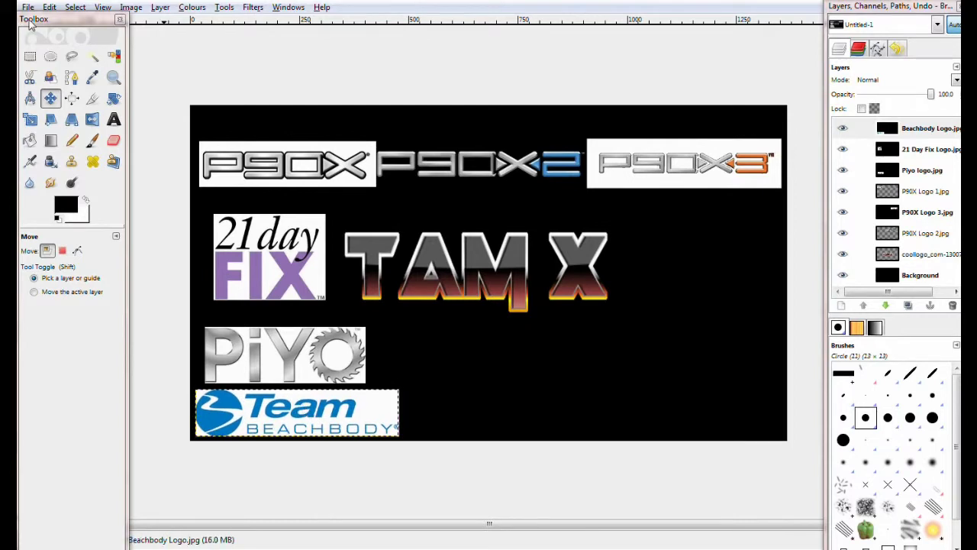
Import Shakeology Logo.jpg as a new layer and place it below the TAM X lettering, right of the PiYO logo
{"action": "left_click", "coordinate": [29, 7]}
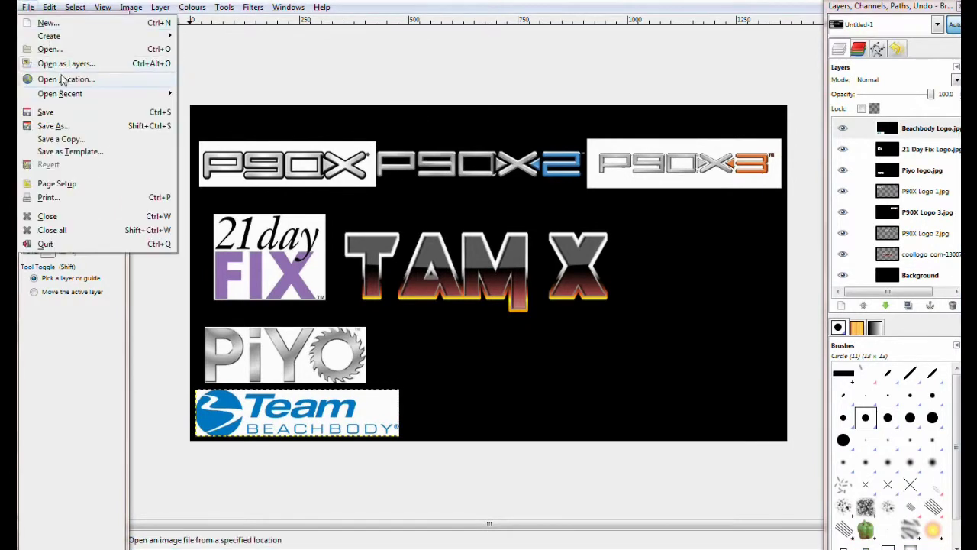
{"action": "left_click", "coordinate": [46, 61]}
{"action": "scroll", "coordinate": [649, 328], "scroll_direction": "down", "scroll_amount": 4}
{"action": "left_click_drag", "start_coordinate": [651, 333], "coordinate": [655, 405]}
{"action": "scroll", "coordinate": [504, 397], "scroll_direction": "down", "scroll_amount": 1}
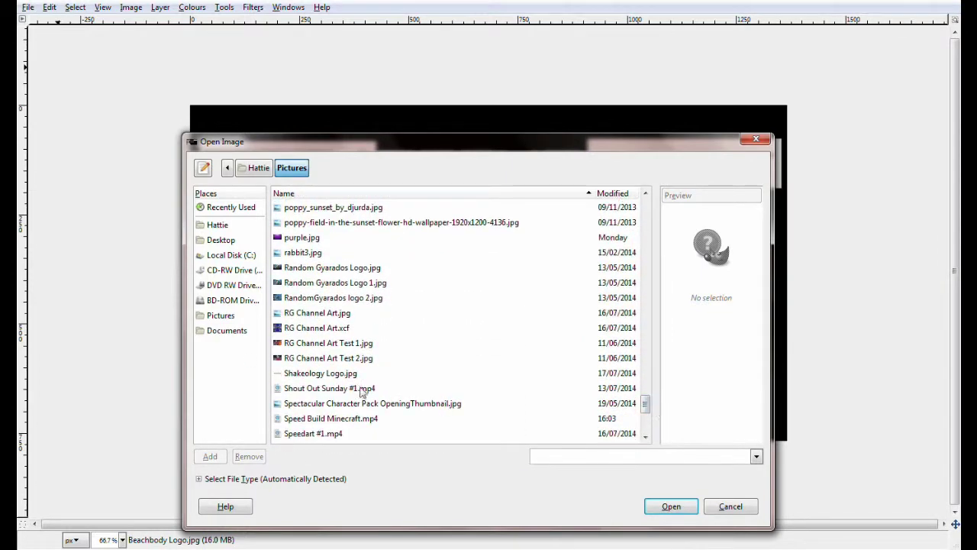
{"action": "left_click", "coordinate": [349, 371]}
{"action": "left_click", "coordinate": [669, 504]}
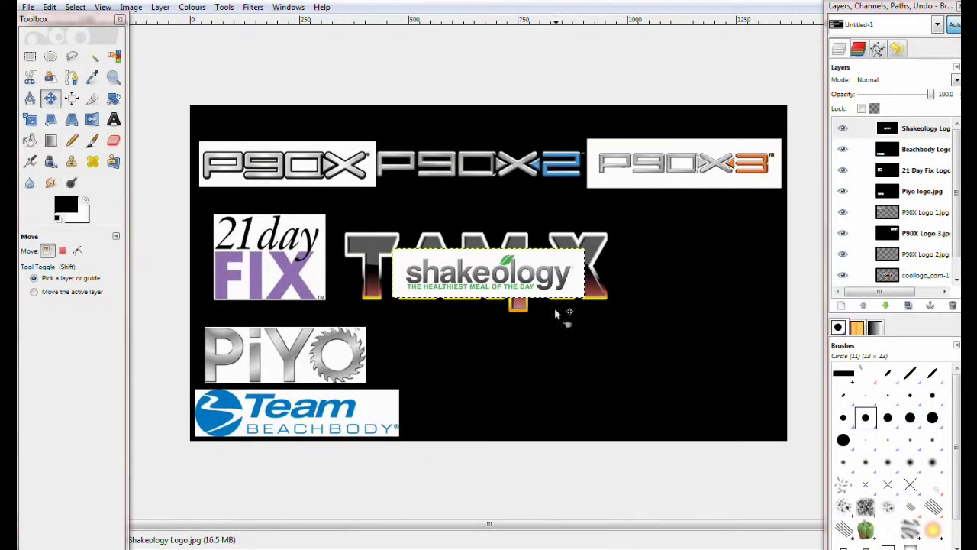
{"action": "left_click_drag", "start_coordinate": [527, 286], "coordinate": [597, 377]}
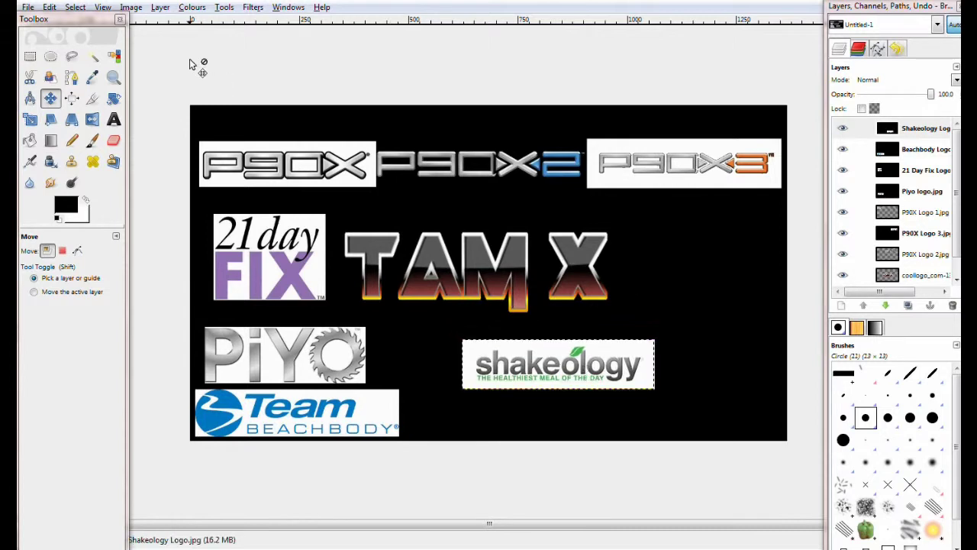
On the 21 Day Fix Logo.jpg layer, fuzzy-select the white background and cut it
{"action": "left_click", "coordinate": [92, 56]}
{"action": "left_click", "coordinate": [916, 170]}
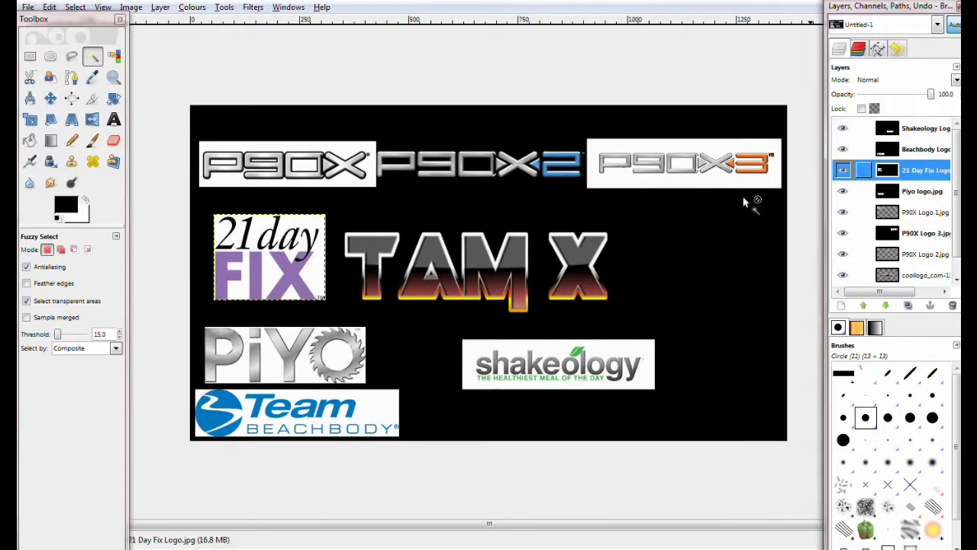
{"action": "left_click", "coordinate": [318, 268]}
{"action": "right_click", "coordinate": [320, 270]}
{"action": "mouse_move", "coordinate": [369, 296]}
{"action": "left_click", "coordinate": [464, 339]}
On the Piyo logo.jpg layer, fuzzy-select the white background around the lettering and cut it
{"action": "left_click", "coordinate": [916, 191]}
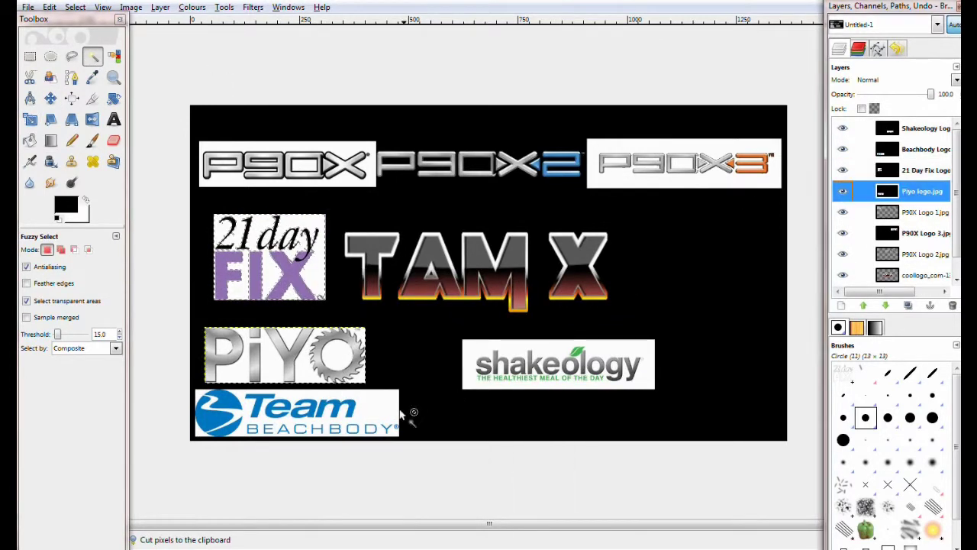
{"action": "left_click", "coordinate": [338, 362]}
{"action": "left_click", "coordinate": [307, 372]}
{"action": "right_click", "coordinate": [309, 373]}
{"action": "mouse_move", "coordinate": [337, 402]}
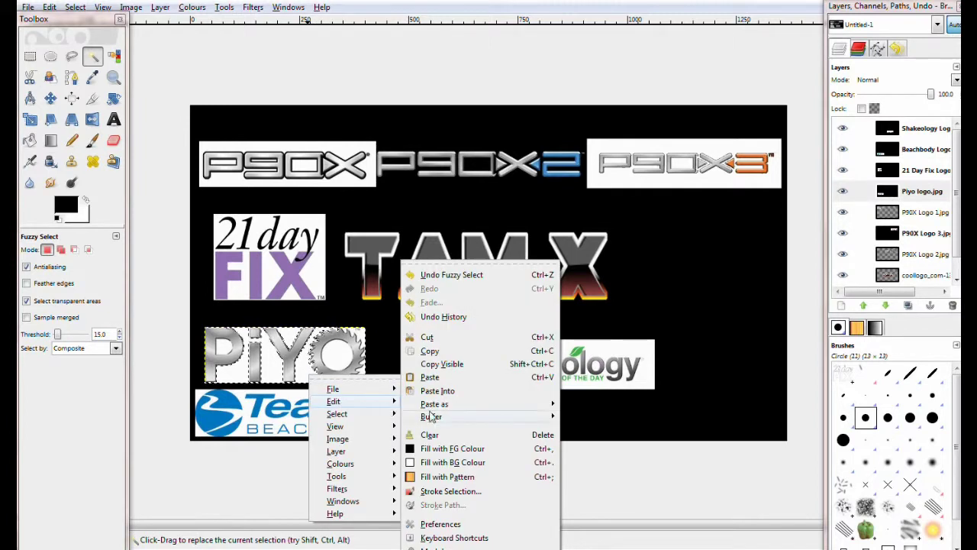
{"action": "left_click", "coordinate": [428, 336]}
On the Beachbody Logo.jpg layer, fuzzy-select the white background and cut it
{"action": "key", "text": "Page_Up"}
{"action": "key", "text": "Page_Up"}
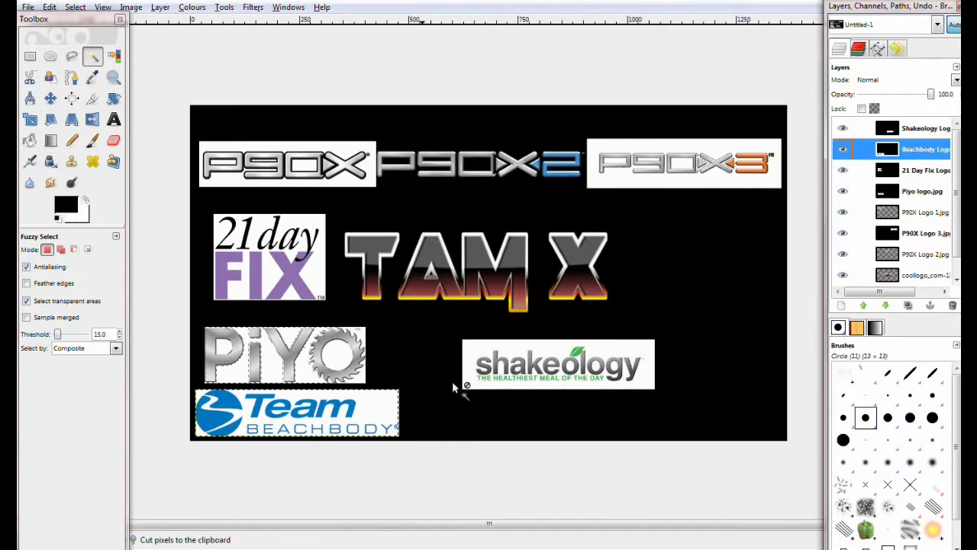
{"action": "left_click", "coordinate": [386, 405]}
{"action": "right_click", "coordinate": [385, 408]}
{"action": "mouse_move", "coordinate": [415, 435]}
{"action": "left_click", "coordinate": [510, 338]}
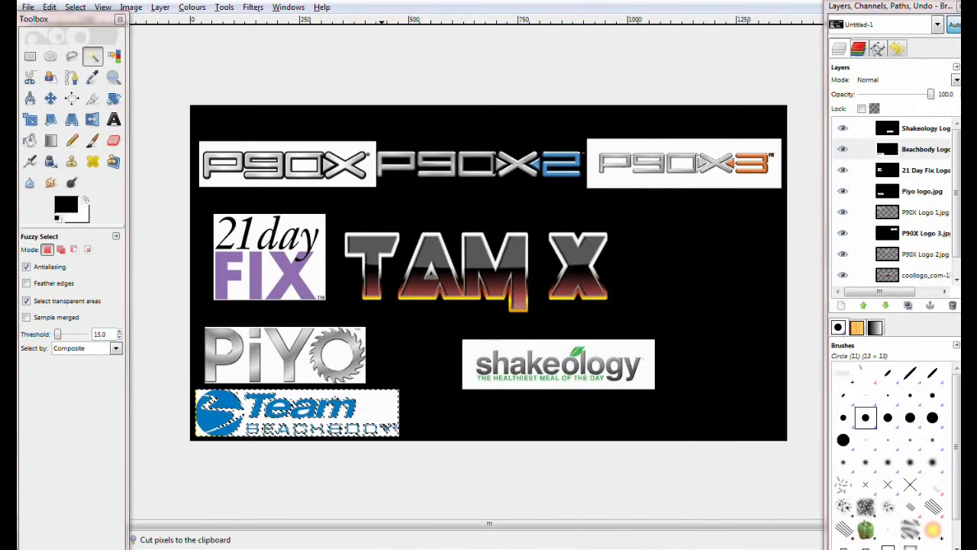
Move the Shakeology logo to the right of the TAM X lettering, beneath the P90X3 logo, and clear the selection
{"action": "left_click", "coordinate": [50, 99]}
{"action": "left_click", "coordinate": [528, 369]}
{"action": "left_click_drag", "start_coordinate": [534, 366], "coordinate": [667, 234]}
{"action": "left_click", "coordinate": [35, 120]}
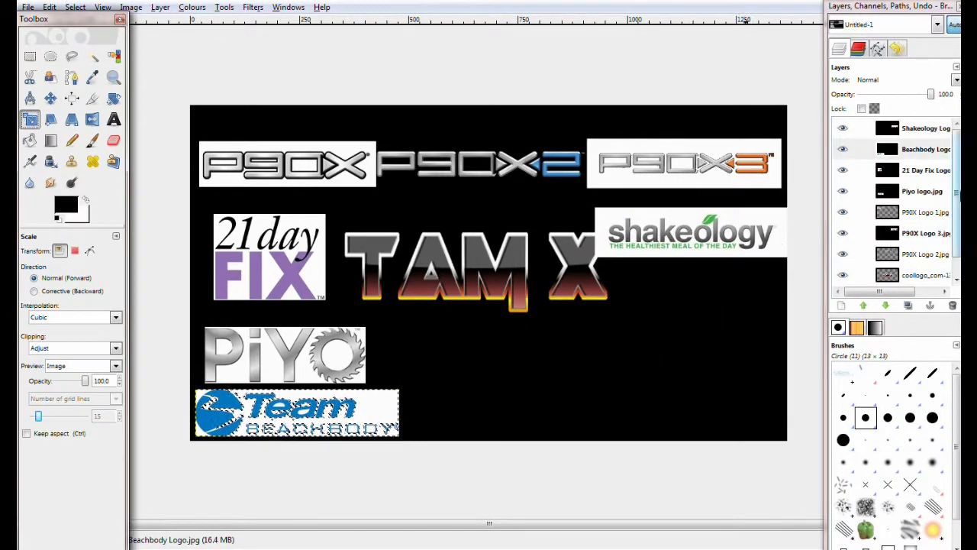
{"action": "left_click", "coordinate": [75, 7]}
{"action": "left_click", "coordinate": [86, 23]}
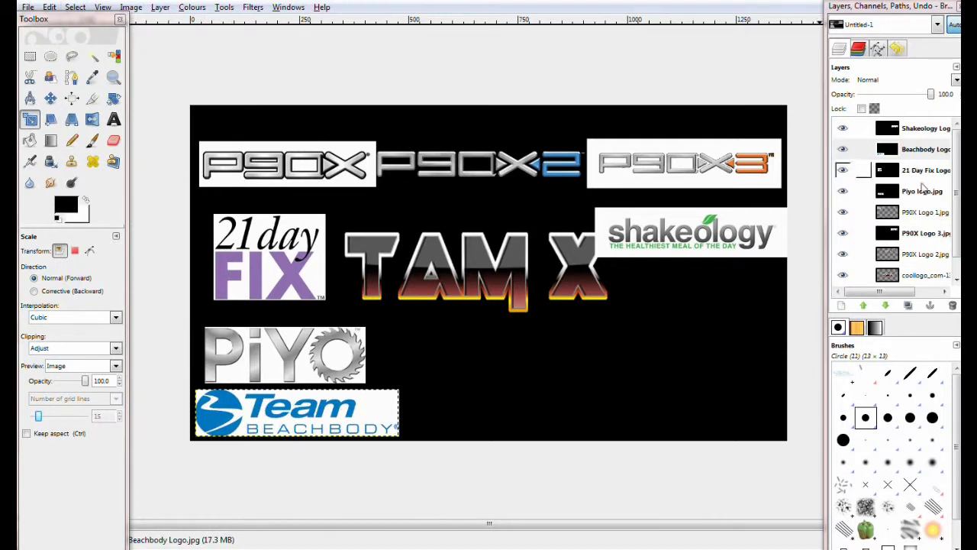
Scale the Shakeology Logo.jpg layer to about 248 × 81 pixels and position it between the P90X3 logo and the canvas's right-hand middle area
{"action": "left_click", "coordinate": [920, 128]}
{"action": "left_click_drag", "start_coordinate": [597, 233], "coordinate": [681, 238]}
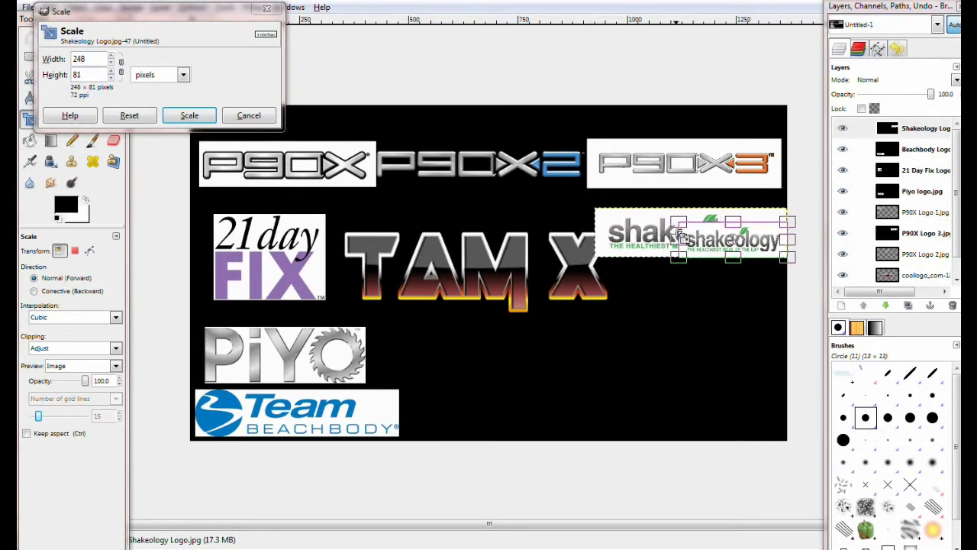
{"action": "left_click", "coordinate": [200, 118]}
{"action": "left_click", "coordinate": [51, 99]}
{"action": "left_click_drag", "start_coordinate": [741, 233], "coordinate": [706, 220]}
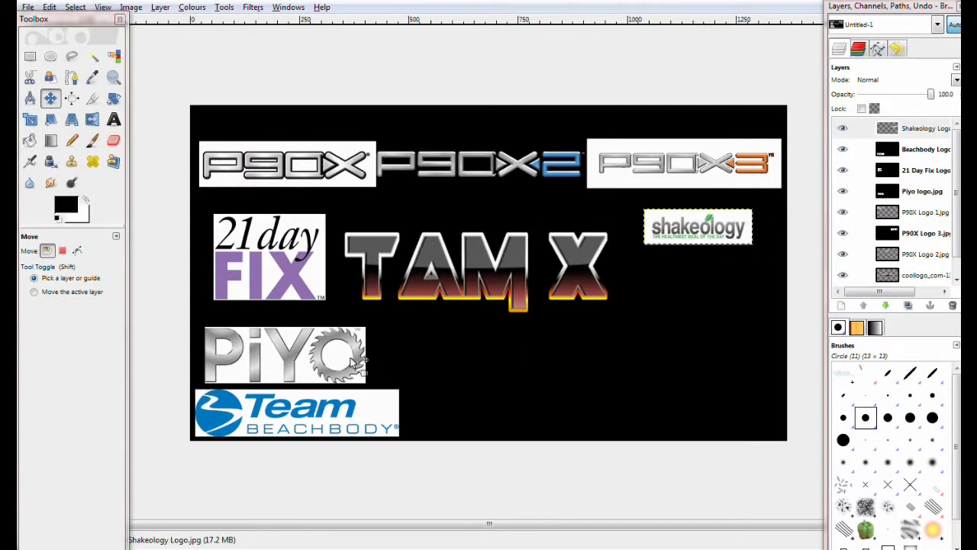
Move the 21 Day Fix logo beneath the Shakeology logo and the PiYO logo up to the left of TAM X
{"action": "left_click_drag", "start_coordinate": [301, 277], "coordinate": [730, 322]}
{"action": "left_click_drag", "start_coordinate": [260, 344], "coordinate": [244, 249]}
Scale the Piyo logo.jpg layer to about 251 × 96 pixels and place it beneath the P90X logo, clear of the TAM X lettering
{"action": "key", "text": "shift+t"}
{"action": "left_click", "coordinate": [215, 239]}
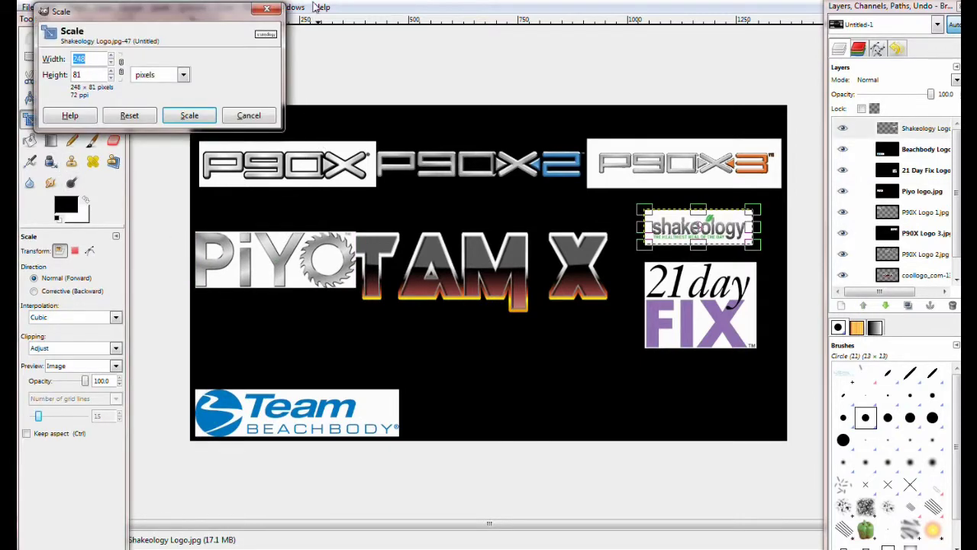
{"action": "left_click", "coordinate": [267, 8]}
{"action": "key", "text": "Page_Down"}
{"action": "key", "text": "Page_Down"}
{"action": "key", "text": "Page_Down"}
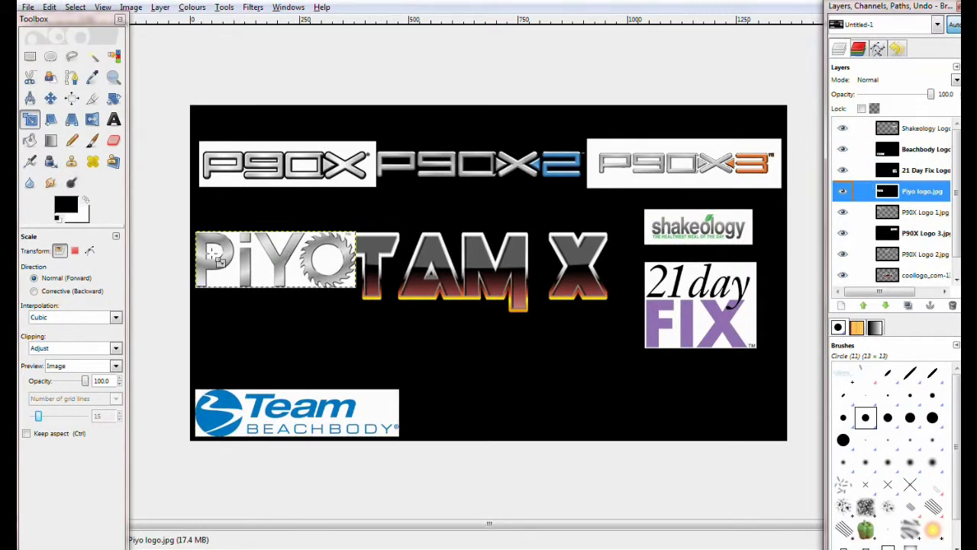
{"action": "left_click", "coordinate": [203, 252]}
{"action": "left_click_drag", "start_coordinate": [203, 252], "coordinate": [231, 203]}
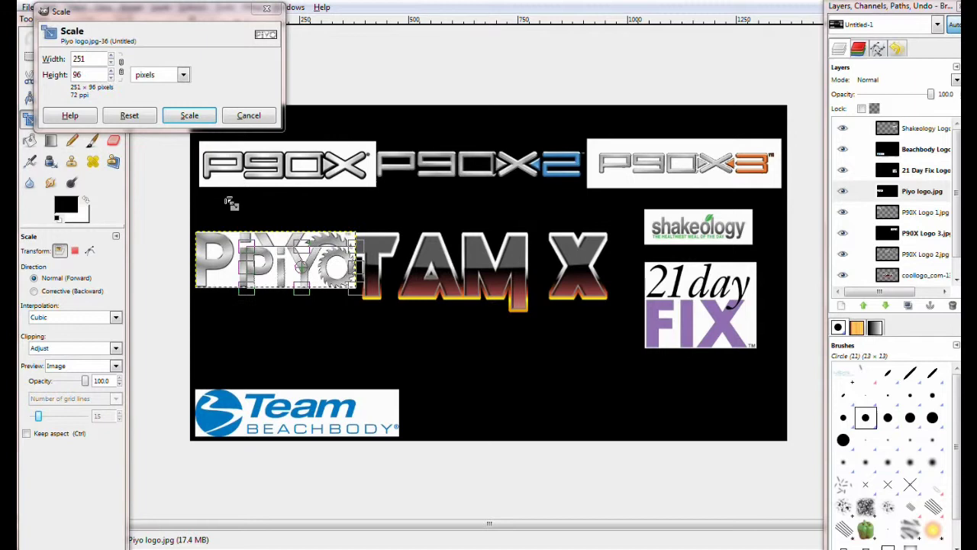
{"action": "left_click", "coordinate": [188, 116]}
{"action": "key", "text": "m"}
{"action": "left_click_drag", "start_coordinate": [297, 250], "coordinate": [271, 237]}
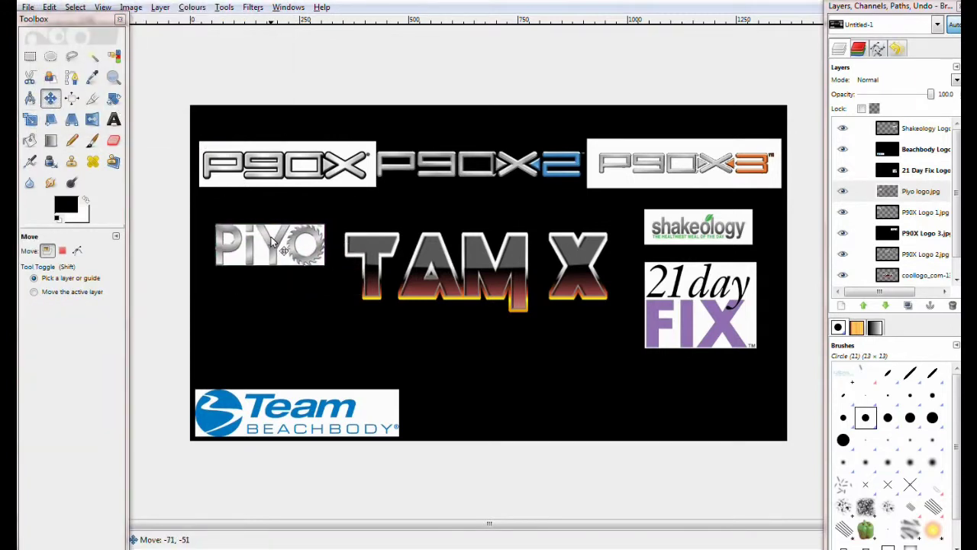
Move the Team Beachbody logo up, between the PiYO logo and the canvas's lower edge
{"action": "left_click", "coordinate": [916, 151]}
{"action": "left_click_drag", "start_coordinate": [290, 432], "coordinate": [301, 364]}
Import coollogo_com-28907193.png from the Downloads folder as a new layer and place it along the canvas's lower edge
{"action": "left_click", "coordinate": [25, 8]}
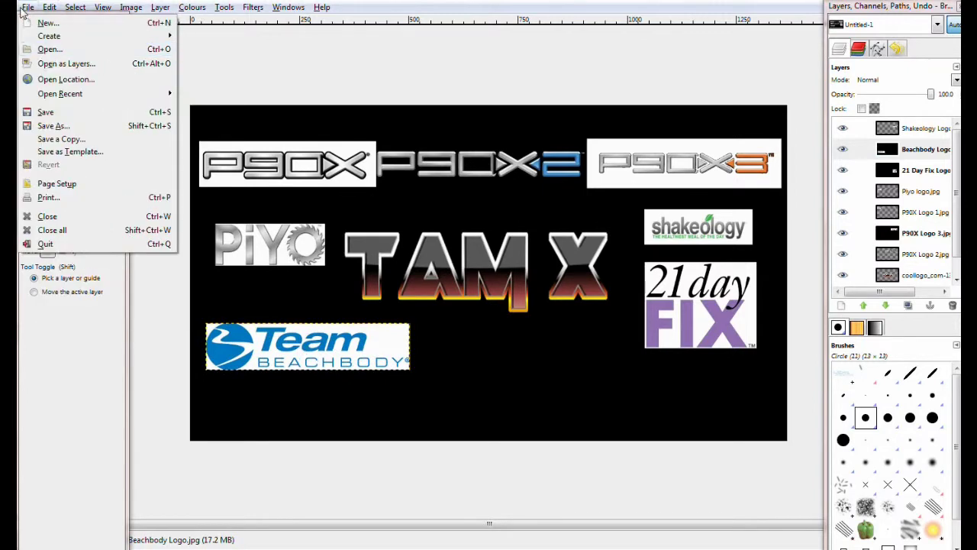
{"action": "left_click", "coordinate": [47, 64]}
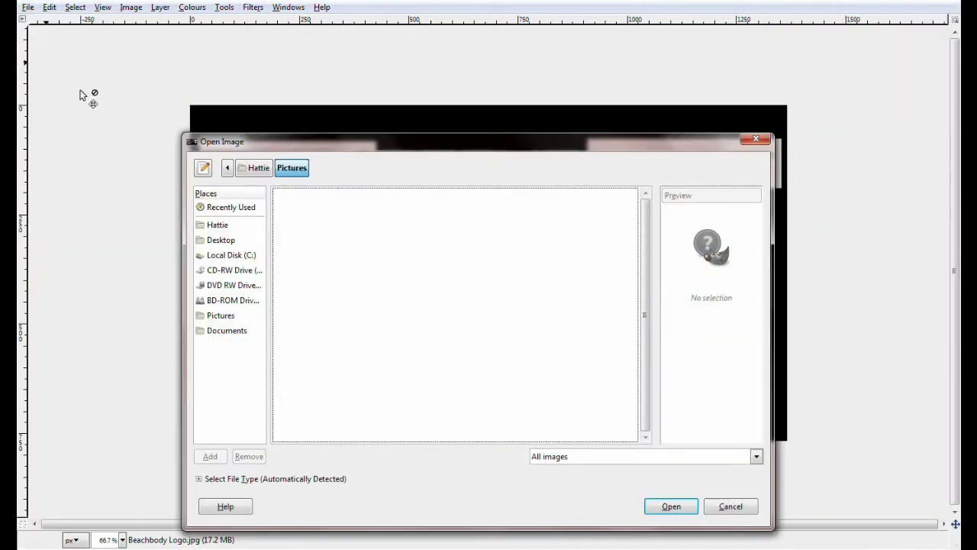
{"action": "left_click", "coordinate": [233, 223]}
{"action": "double_click", "coordinate": [315, 283]}
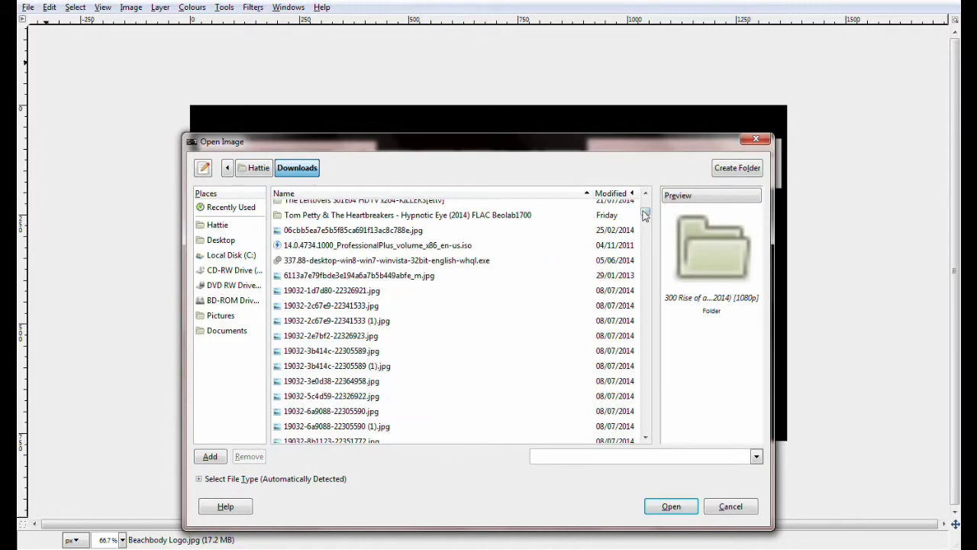
{"action": "left_click_drag", "start_coordinate": [645, 229], "coordinate": [628, 296]}
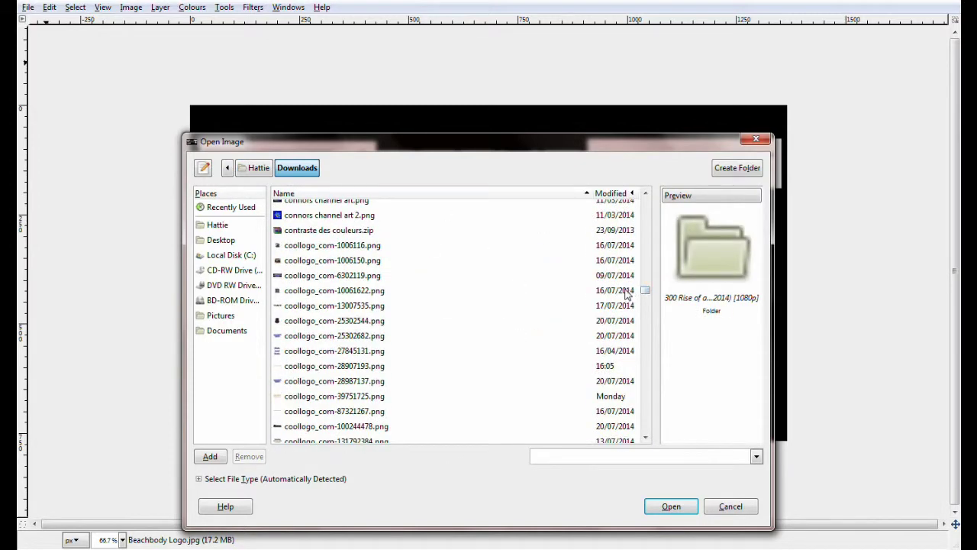
{"action": "left_click", "coordinate": [340, 371]}
{"action": "left_click", "coordinate": [664, 502]}
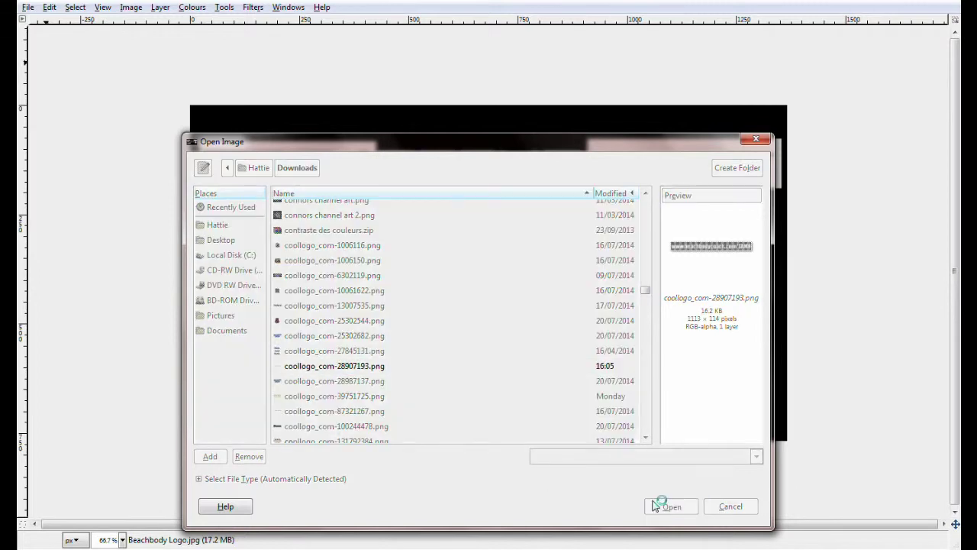
{"action": "left_click_drag", "start_coordinate": [491, 279], "coordinate": [481, 417]}
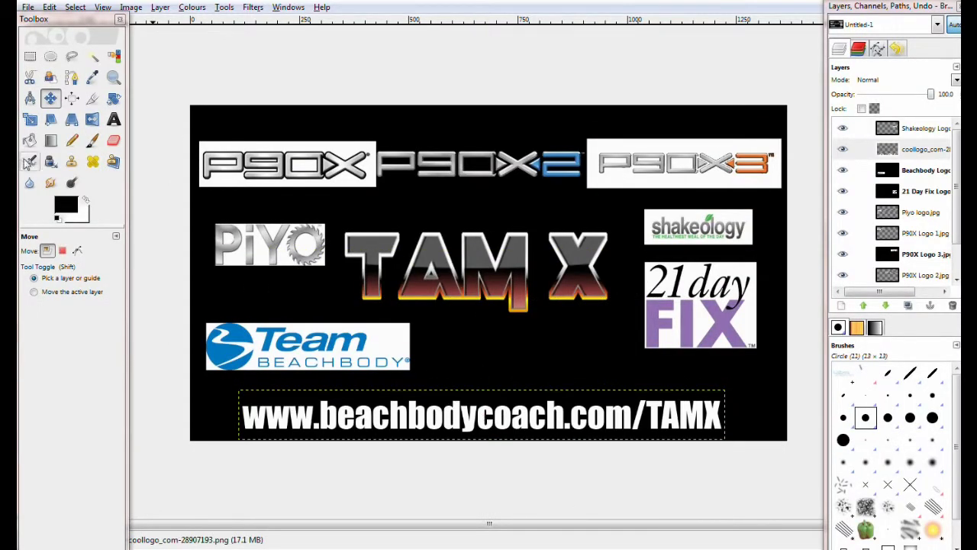
{"action": "left_click", "coordinate": [29, 161]}
{"action": "left_click", "coordinate": [258, 402]}
{"action": "left_click_drag", "start_coordinate": [243, 416], "coordinate": [500, 416]}
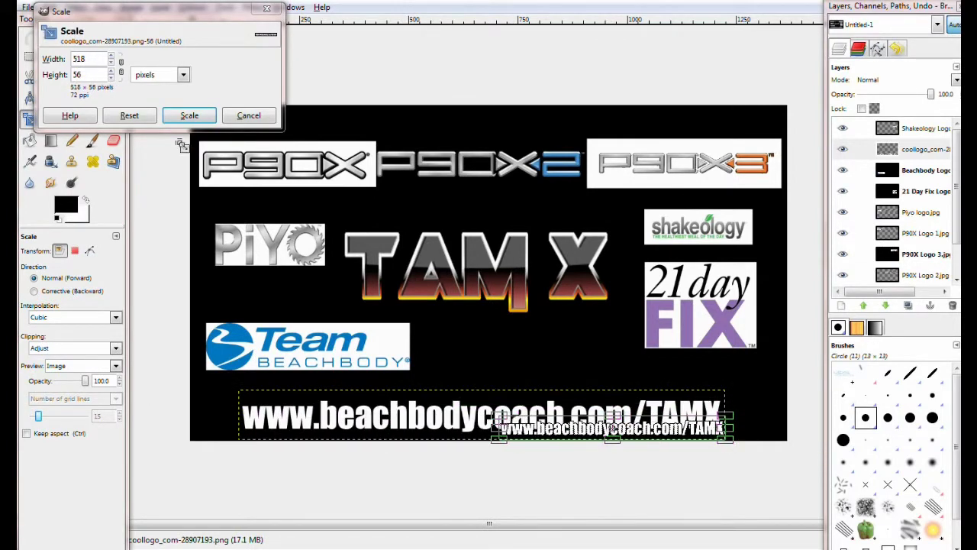
{"action": "left_click", "coordinate": [189, 116]}
{"action": "key", "text": "m"}
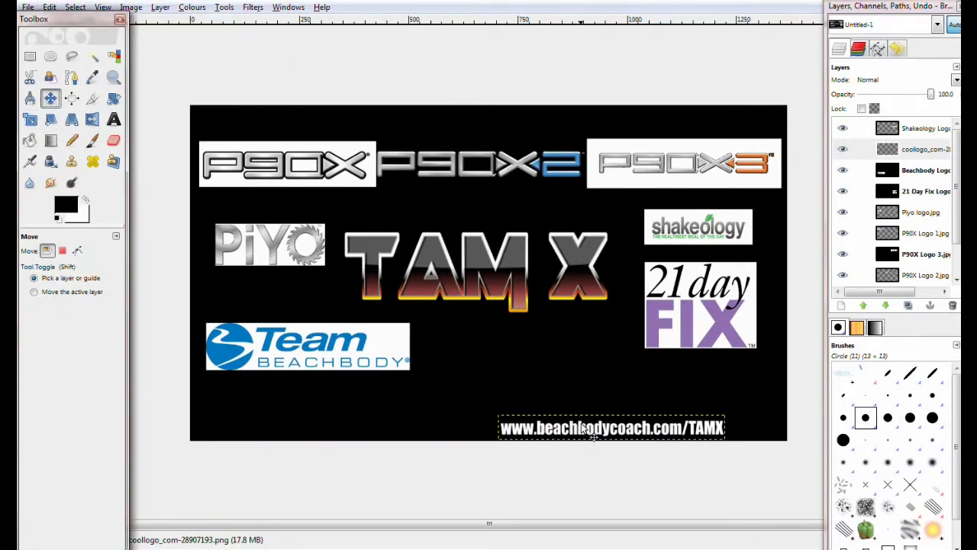
{"action": "left_click_drag", "start_coordinate": [588, 430], "coordinate": [448, 428]}
Nudge the P90X logo left and down, the P90X3 logo slightly down, and the Shakeology logo slightly right
{"action": "mouse_move", "coordinate": [325, 174]}
{"action": "left_mouse_down"}
{"action": "mouse_move", "coordinate": [309, 172]}
{"action": "mouse_move", "coordinate": [321, 176]}
{"action": "left_mouse_up"}
{"action": "left_click_drag", "start_coordinate": [655, 169], "coordinate": [654, 173]}
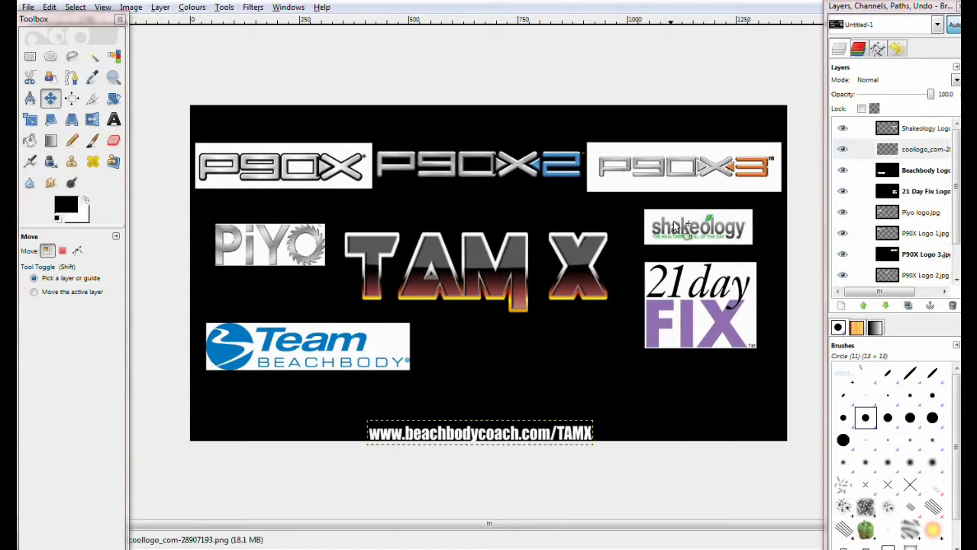
{"action": "left_click_drag", "start_coordinate": [678, 235], "coordinate": [685, 237]}
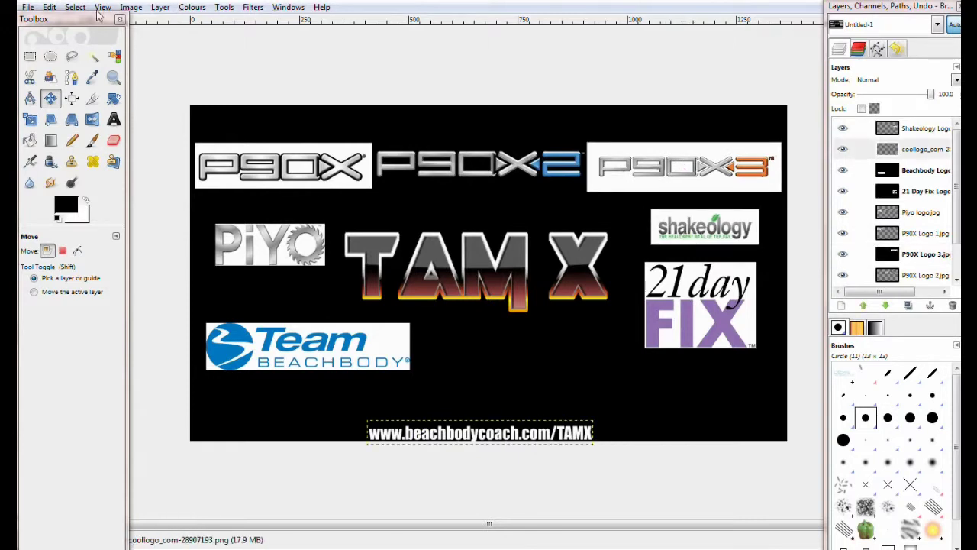
Apply a Lens Flare to the Background layer with its centre at X 128, Y 128 pixels
{"action": "scroll", "coordinate": [956, 186], "scroll_direction": "down", "scroll_amount": 2}
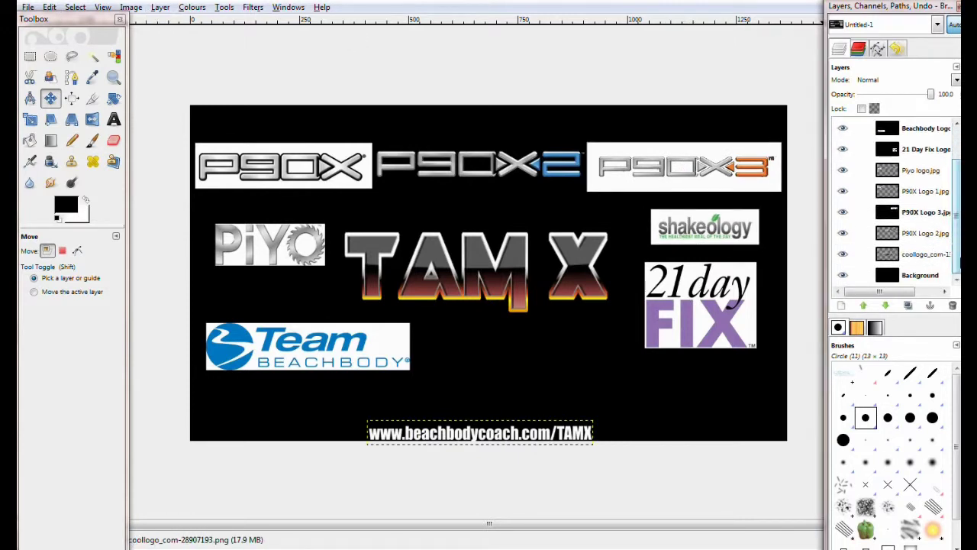
{"action": "left_click", "coordinate": [863, 274]}
{"action": "left_click", "coordinate": [247, 9]}
{"action": "left_click", "coordinate": [328, 84]}
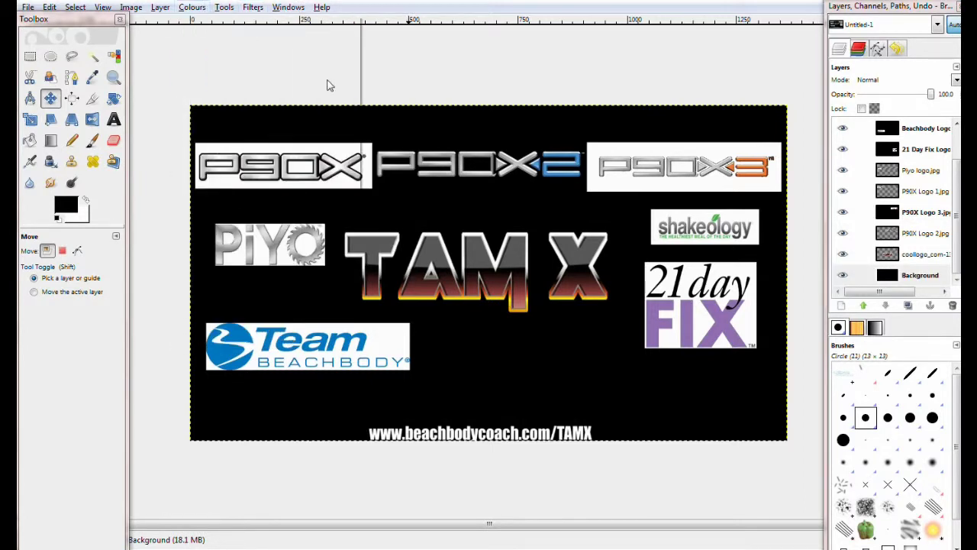
{"action": "left_click", "coordinate": [258, 5]}
{"action": "mouse_move", "coordinate": [320, 111]}
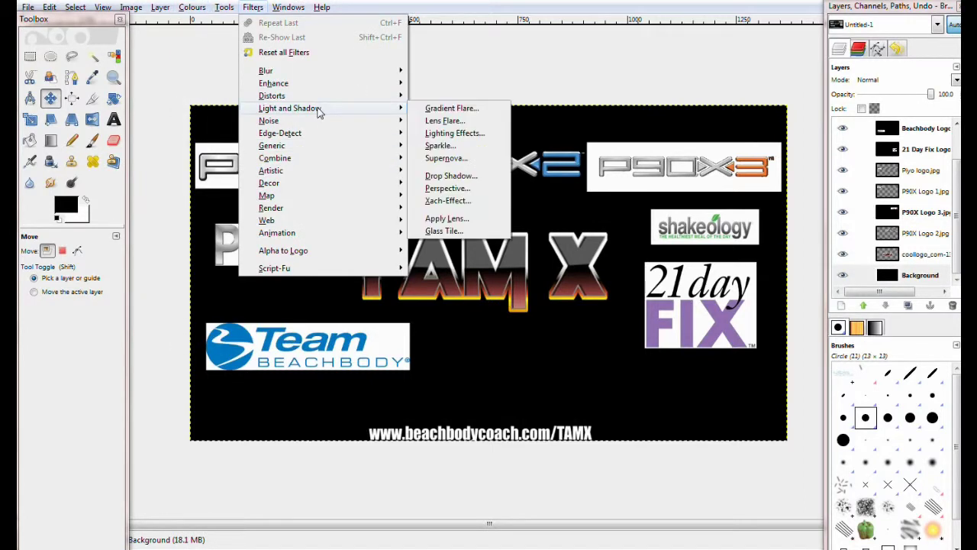
{"action": "left_click", "coordinate": [440, 122]}
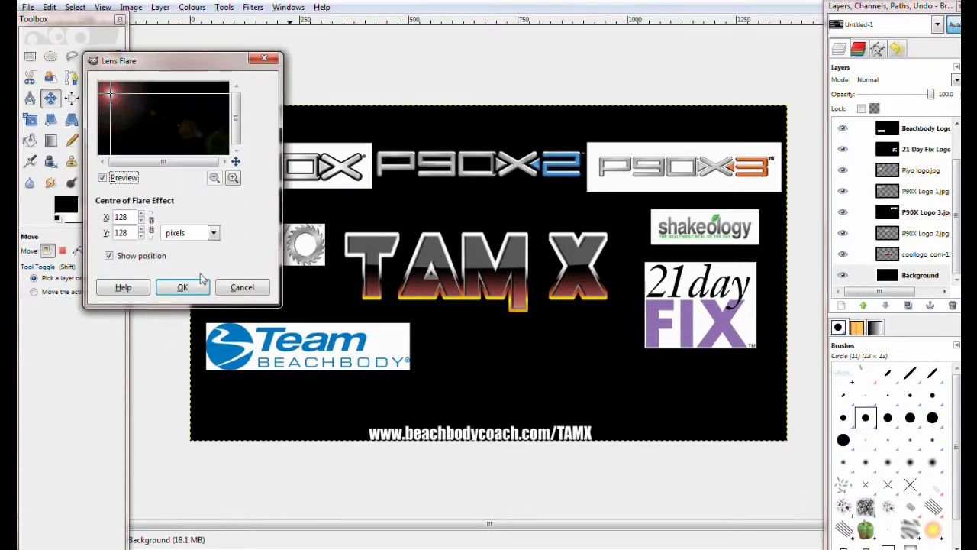
{"action": "left_click", "coordinate": [197, 284]}
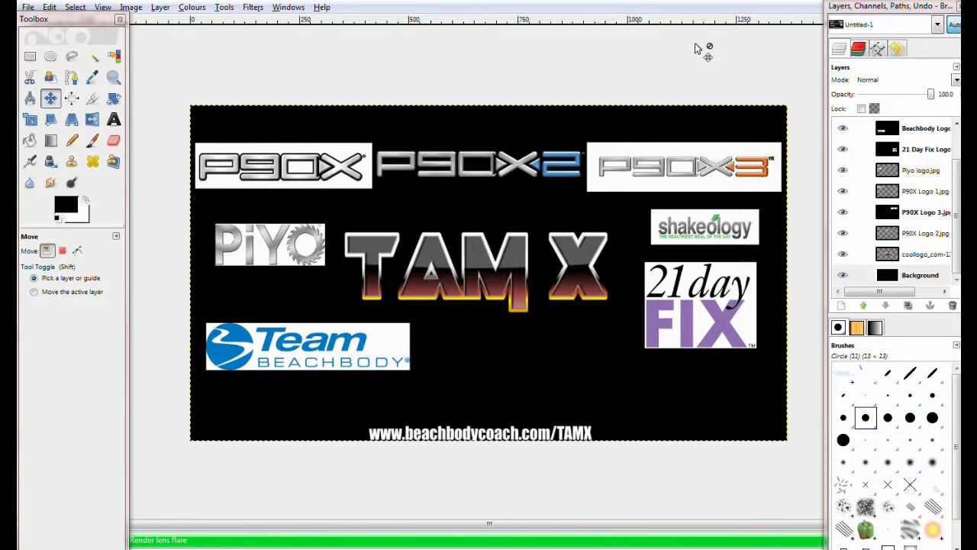
Add a second Lens Flare in the Background layer's lower-right corner, centred at X 1236, Y 644 pixels
{"action": "left_click", "coordinate": [252, 7]}
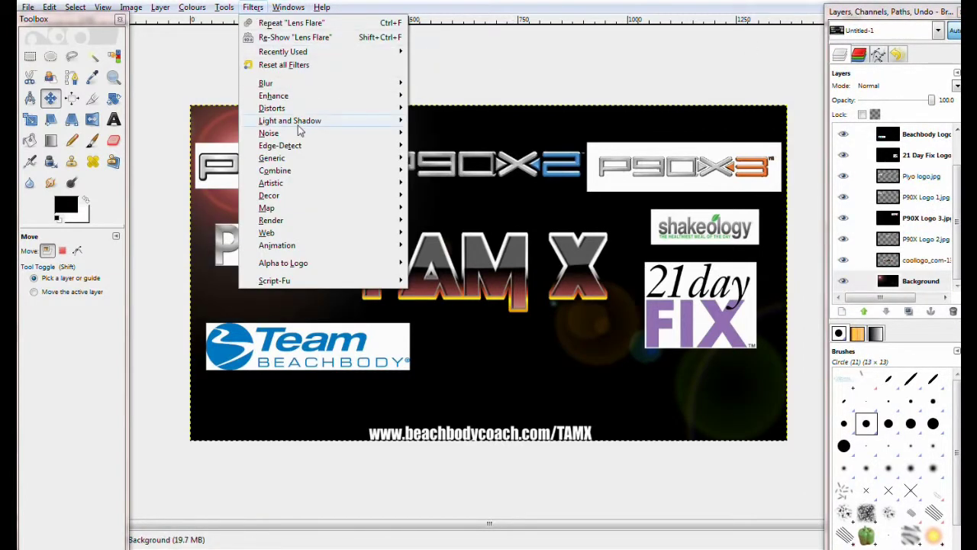
{"action": "mouse_move", "coordinate": [300, 131]}
{"action": "left_click", "coordinate": [446, 134]}
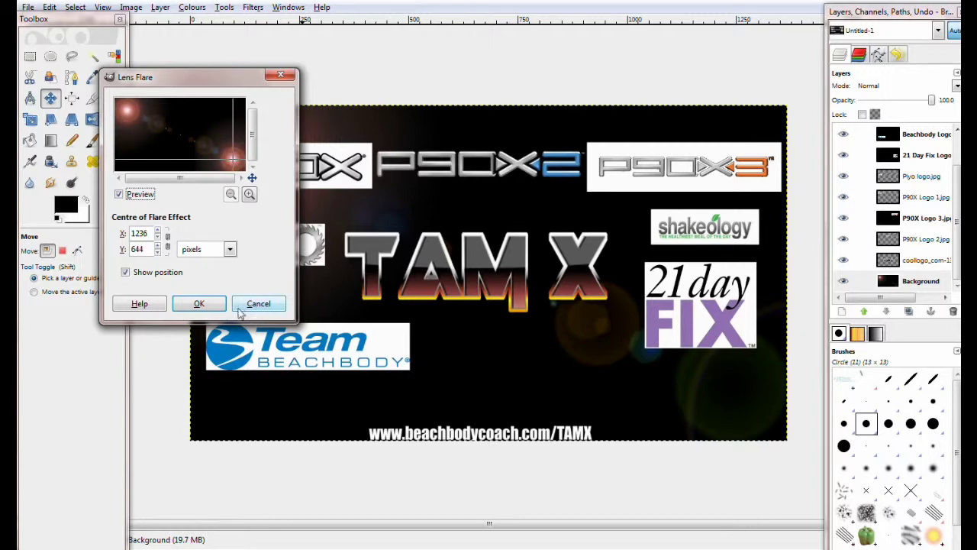
{"action": "left_click", "coordinate": [198, 304]}
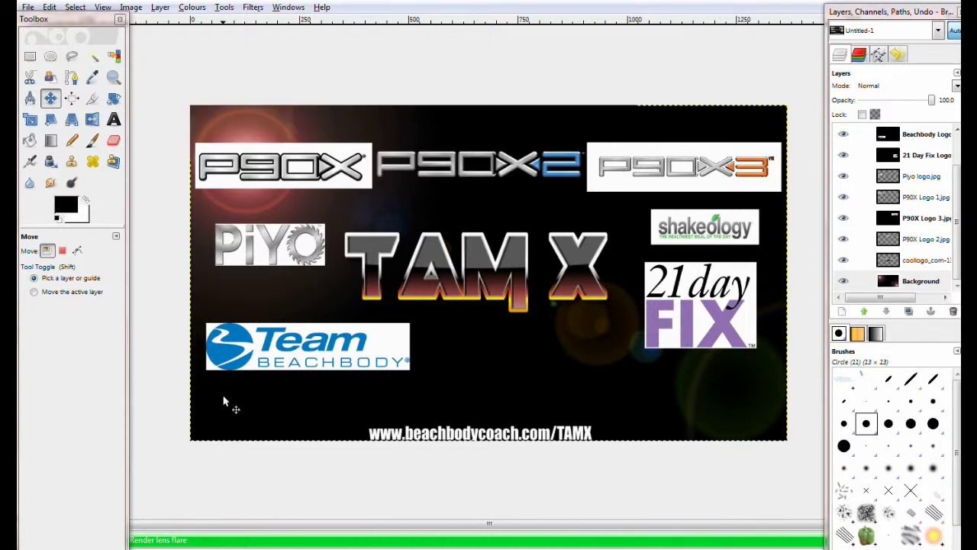
Add a third Lens Flare in the Background layer's lower-left corner, centred at X 129, Y 644 pixels
{"action": "left_click", "coordinate": [254, 7]}
{"action": "mouse_move", "coordinate": [297, 127]}
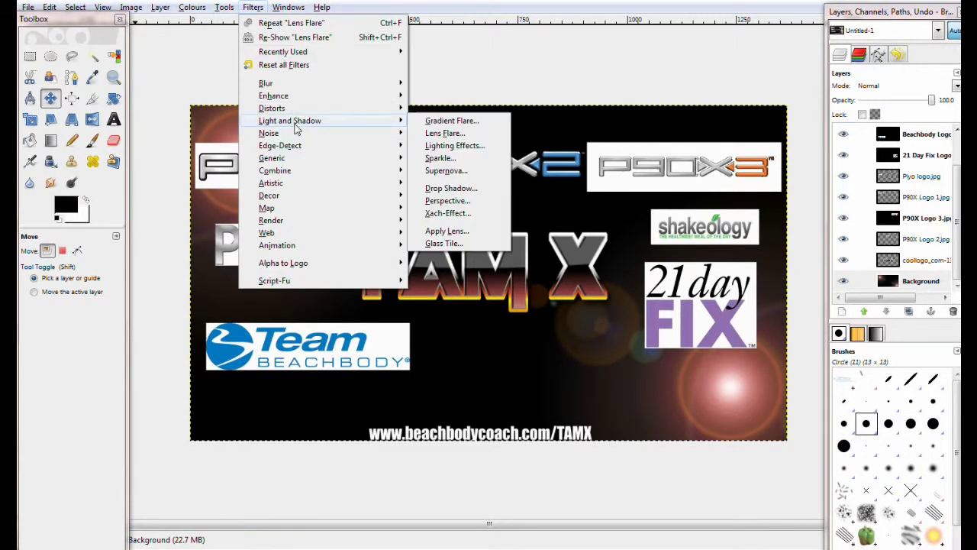
{"action": "left_click", "coordinate": [457, 134]}
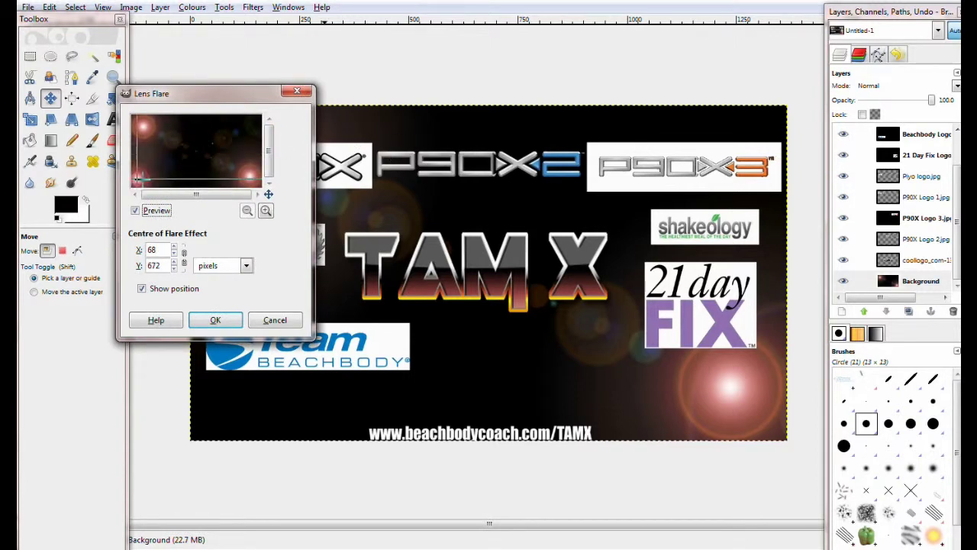
{"action": "left_click_drag", "start_coordinate": [143, 176], "coordinate": [145, 171]}
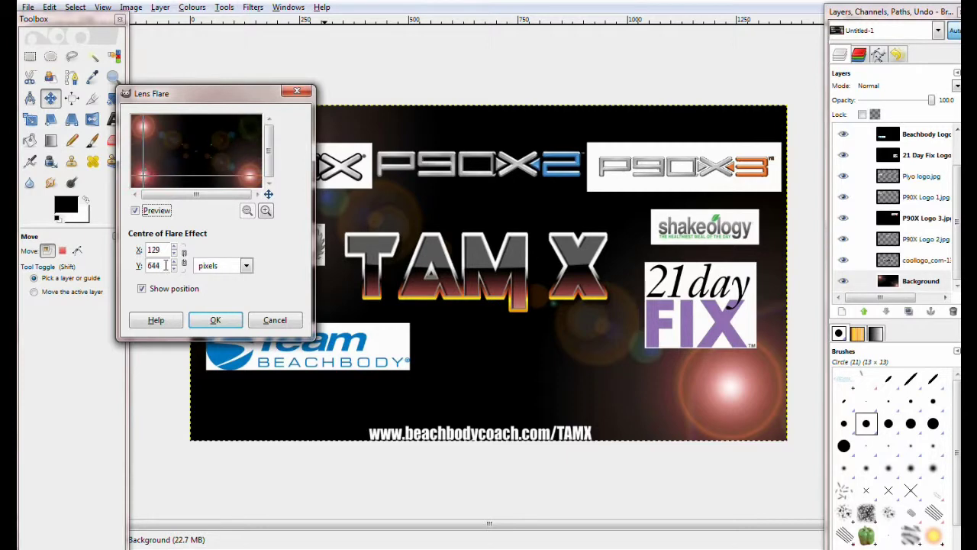
{"action": "left_click", "coordinate": [213, 321]}
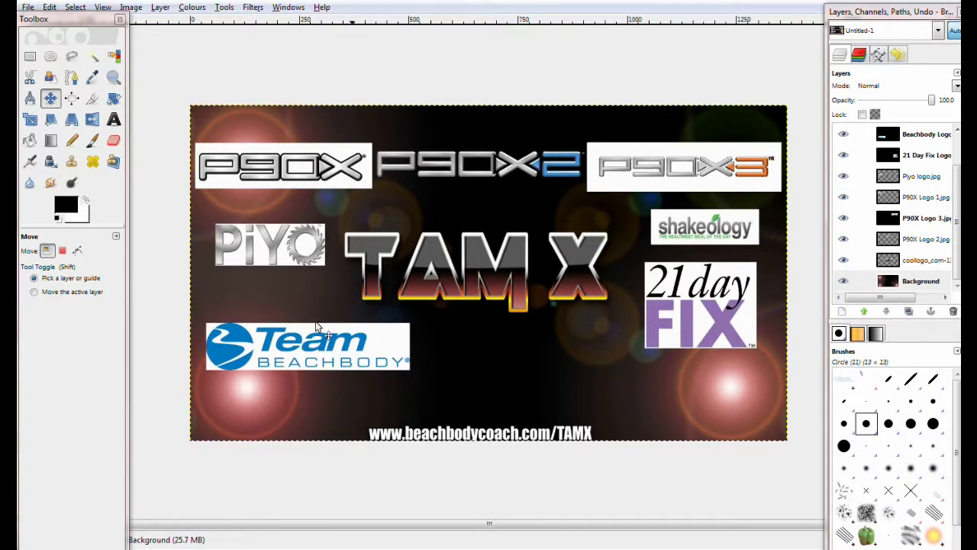
Add a fourth Lens Flare in the Background layer's upper-right corner, centred at X 1256, Y 137 pixels
{"action": "left_click", "coordinate": [253, 7]}
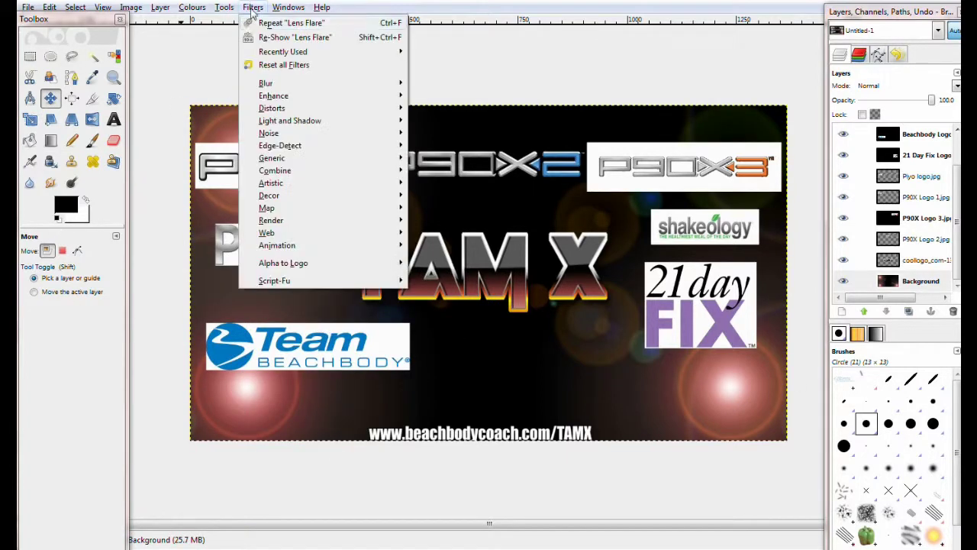
{"action": "mouse_move", "coordinate": [289, 122]}
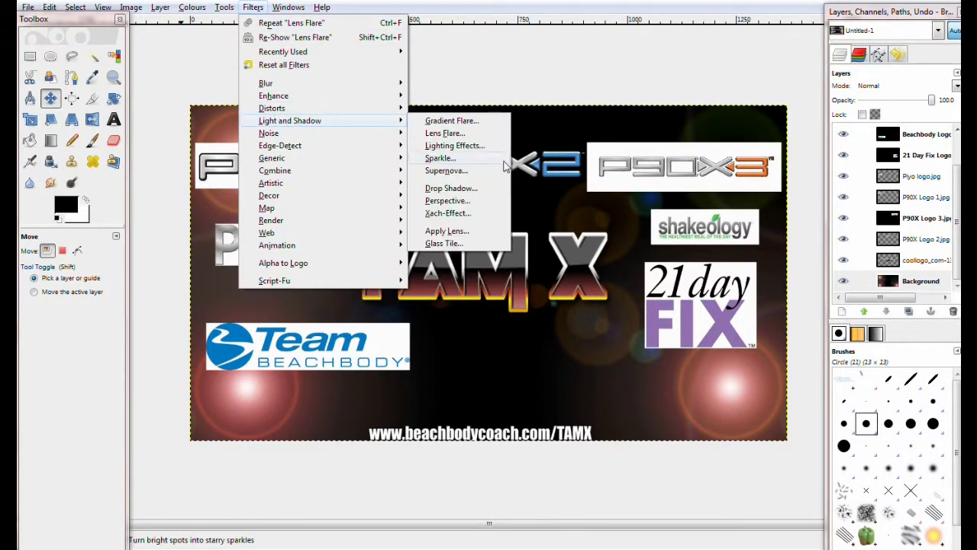
{"action": "left_click", "coordinate": [477, 135]}
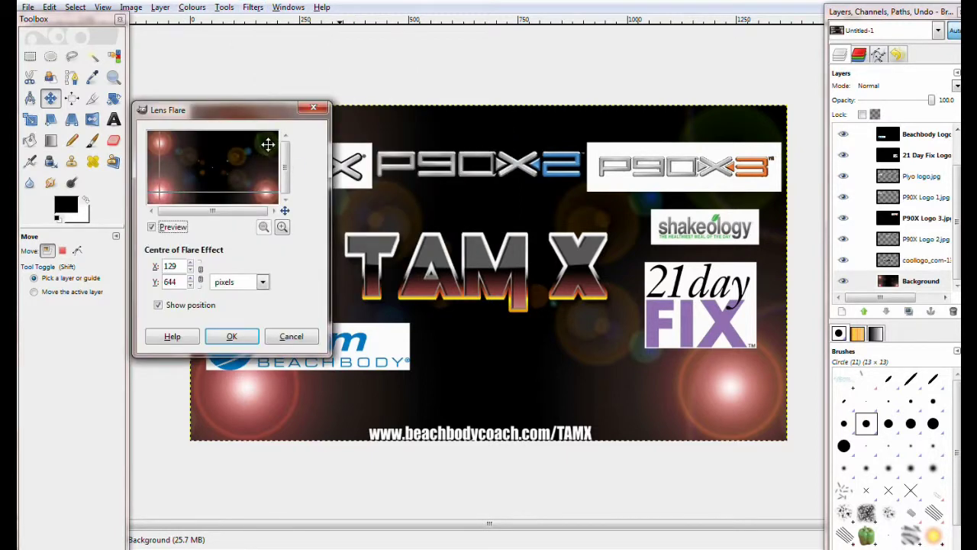
{"action": "left_click_drag", "start_coordinate": [268, 144], "coordinate": [264, 142]}
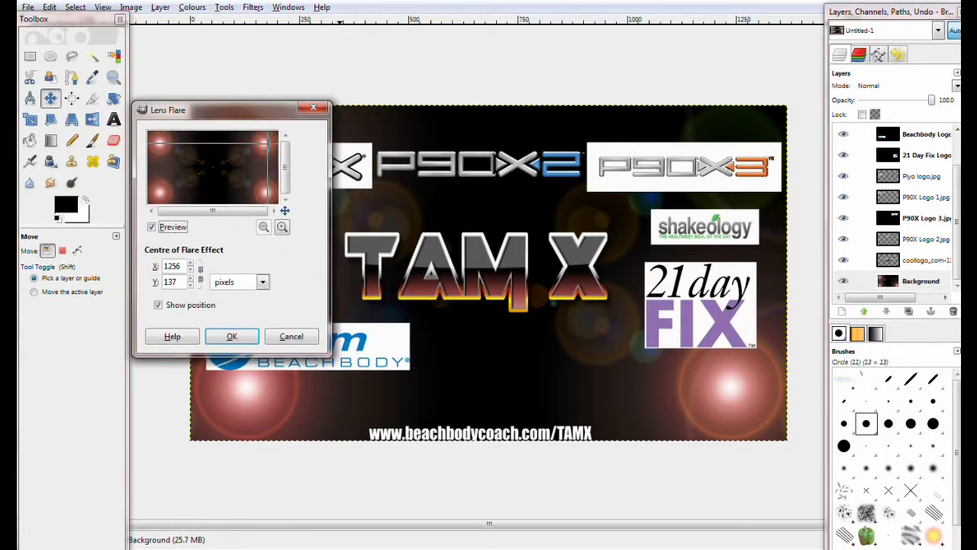
{"action": "left_click", "coordinate": [237, 337]}
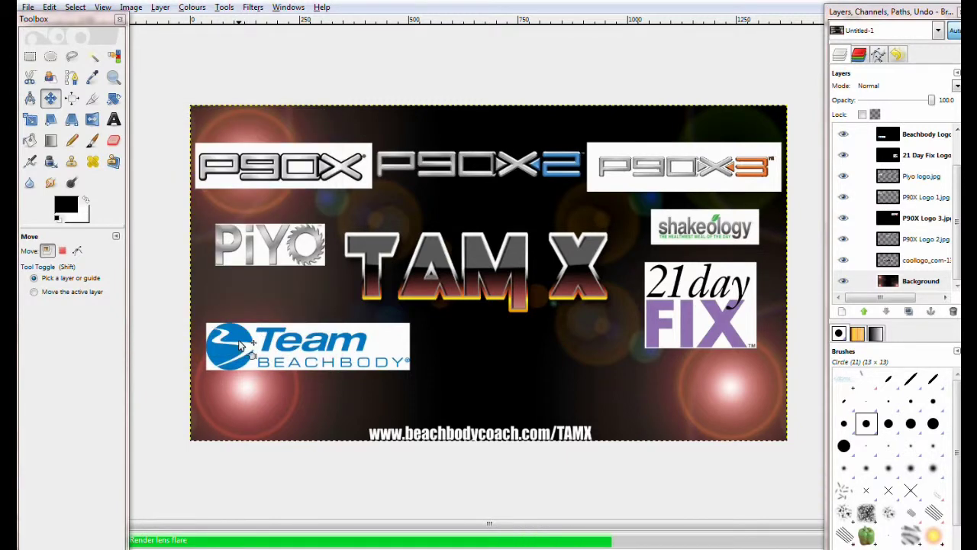
{"action": "left_click", "coordinate": [255, 9]}
{"action": "mouse_move", "coordinate": [343, 122]}
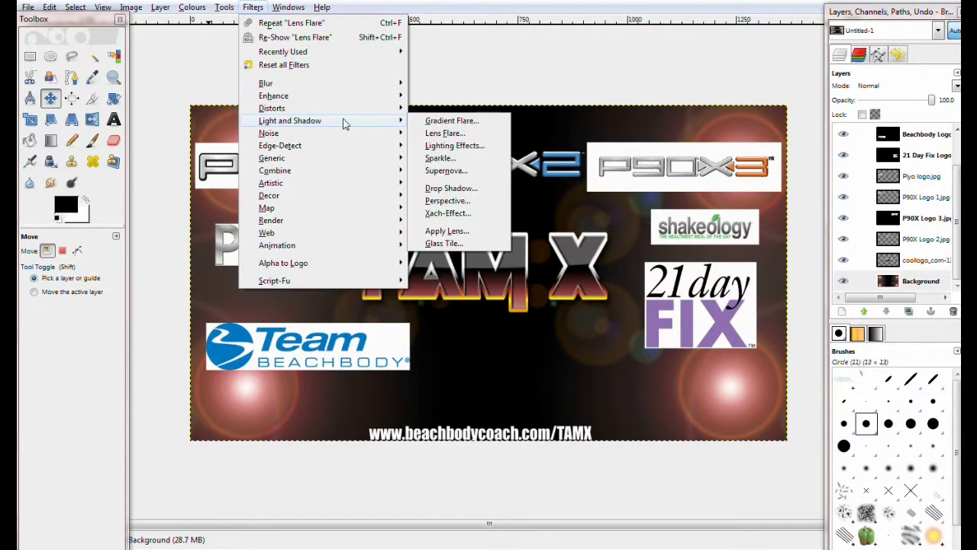
{"action": "left_click", "coordinate": [430, 146]}
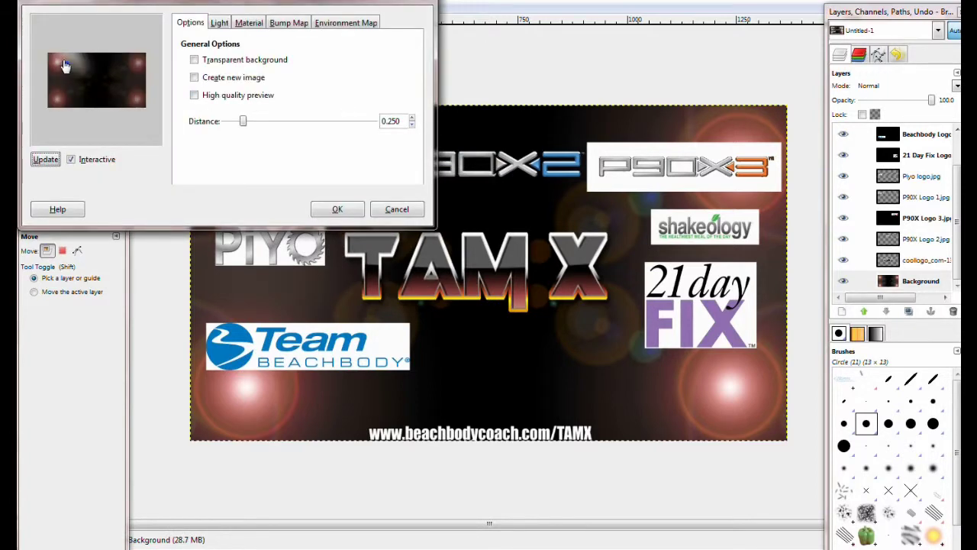
{"action": "left_click", "coordinate": [243, 125]}
{"action": "mouse_move", "coordinate": [254, 127]}
{"action": "left_mouse_down"}
{"action": "mouse_move", "coordinate": [304, 124]}
{"action": "mouse_move", "coordinate": [241, 126]}
{"action": "left_mouse_up"}
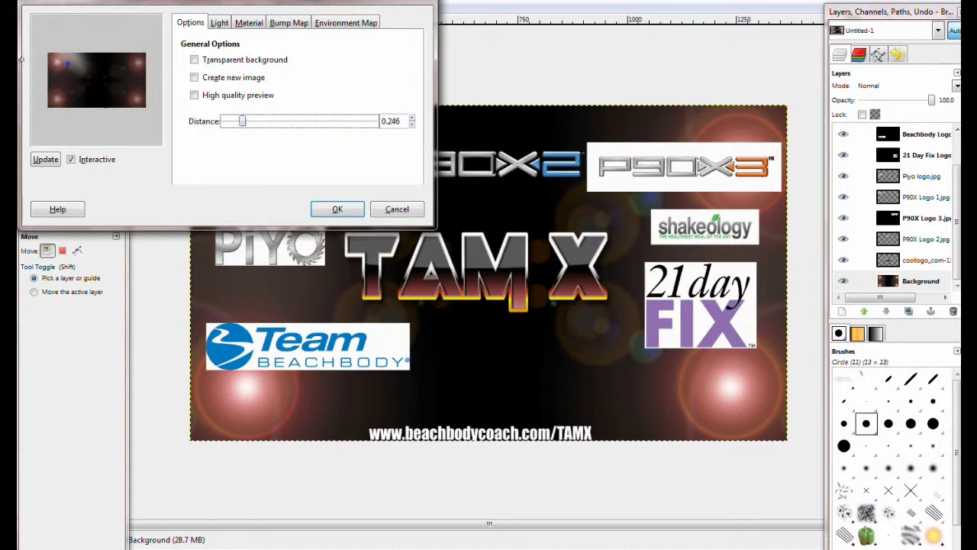
{"action": "left_click", "coordinate": [397, 209]}
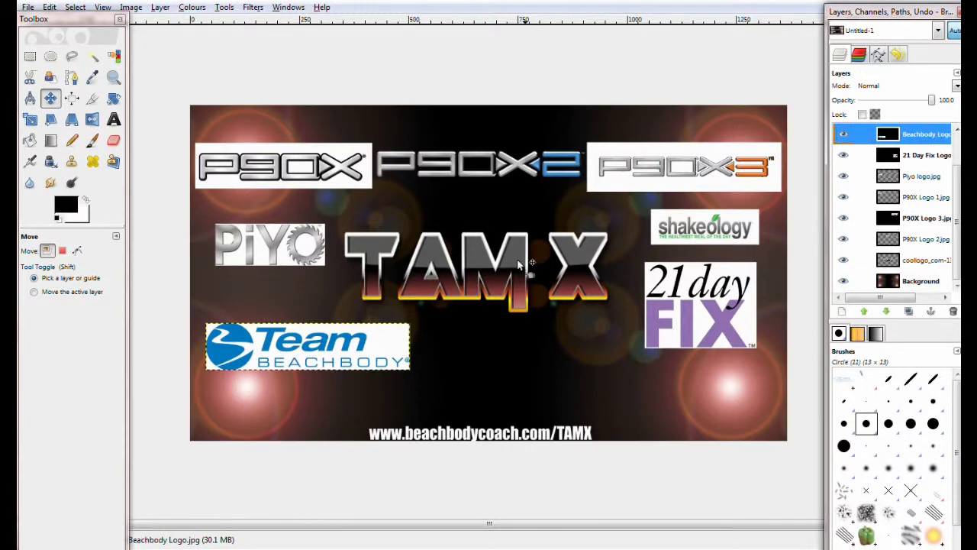
Move the Team Beachbody logo down and enlarge the website address text, keeping it centred along the banner's bottom edge
{"action": "left_click_drag", "start_coordinate": [293, 360], "coordinate": [290, 386]}
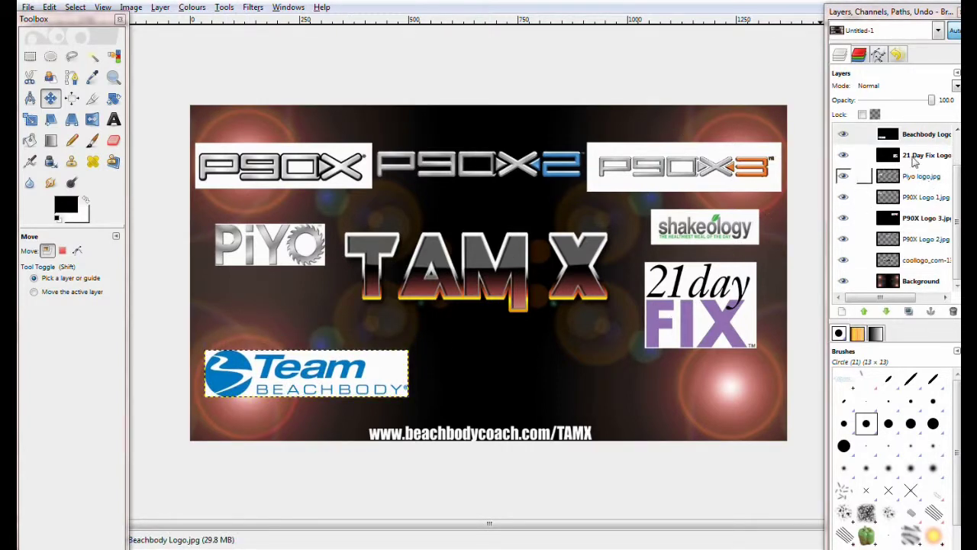
{"action": "left_click_drag", "start_coordinate": [958, 221], "coordinate": [959, 222]}
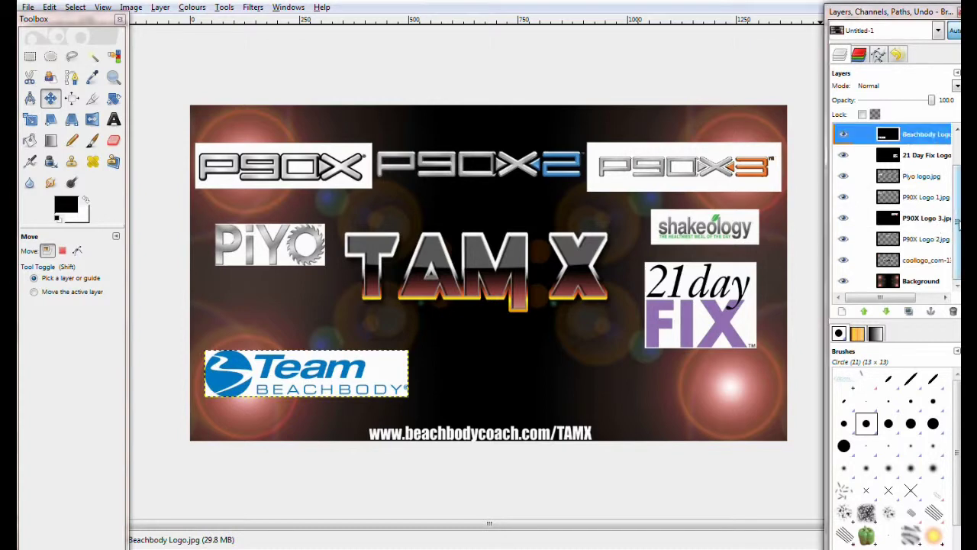
{"action": "left_click", "coordinate": [926, 266]}
{"action": "scroll", "coordinate": [924, 229], "scroll_direction": "up", "scroll_amount": 2}
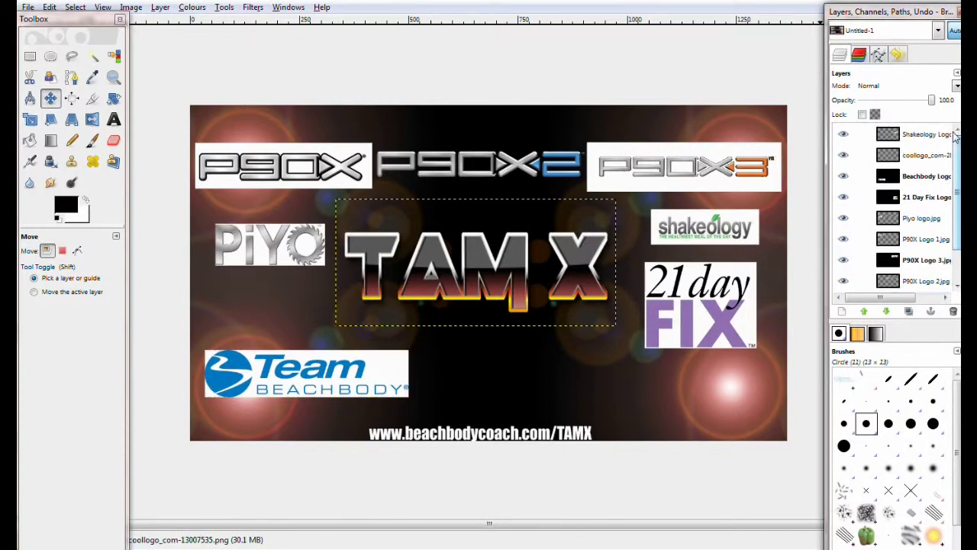
{"action": "left_click", "coordinate": [924, 155]}
{"action": "left_click", "coordinate": [29, 119]}
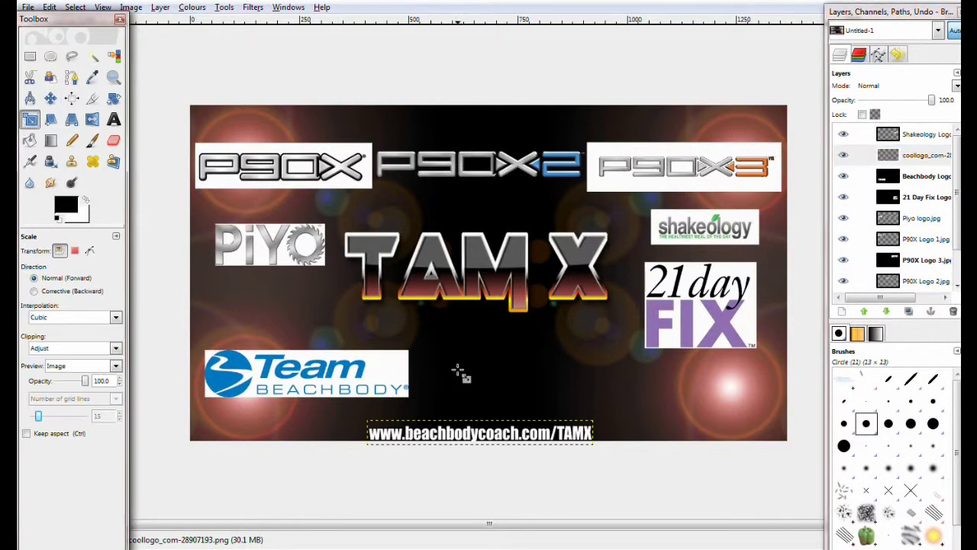
{"action": "left_click_drag", "start_coordinate": [369, 422], "coordinate": [328, 416]}
{"action": "left_click", "coordinate": [191, 116]}
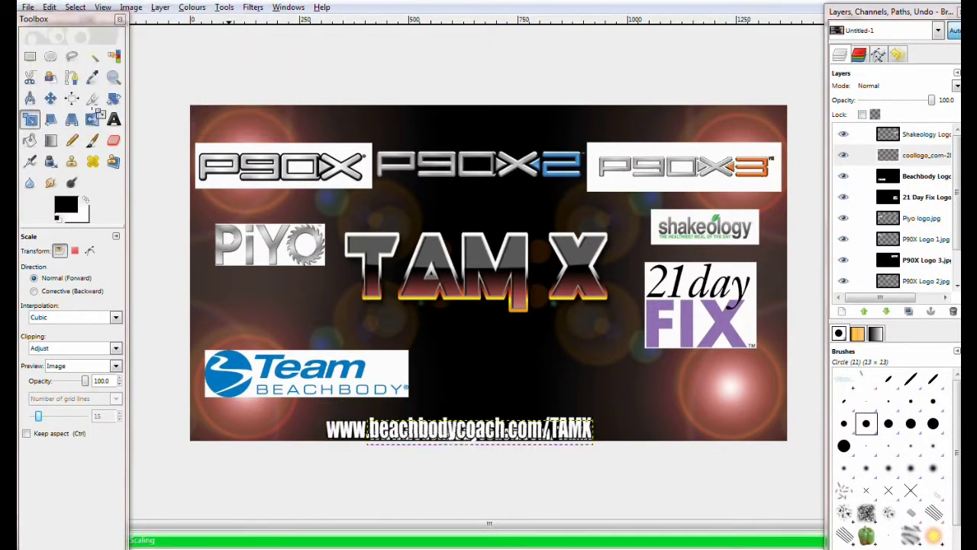
{"action": "key", "text": "m"}
{"action": "left_click_drag", "start_coordinate": [449, 432], "coordinate": [455, 433]}
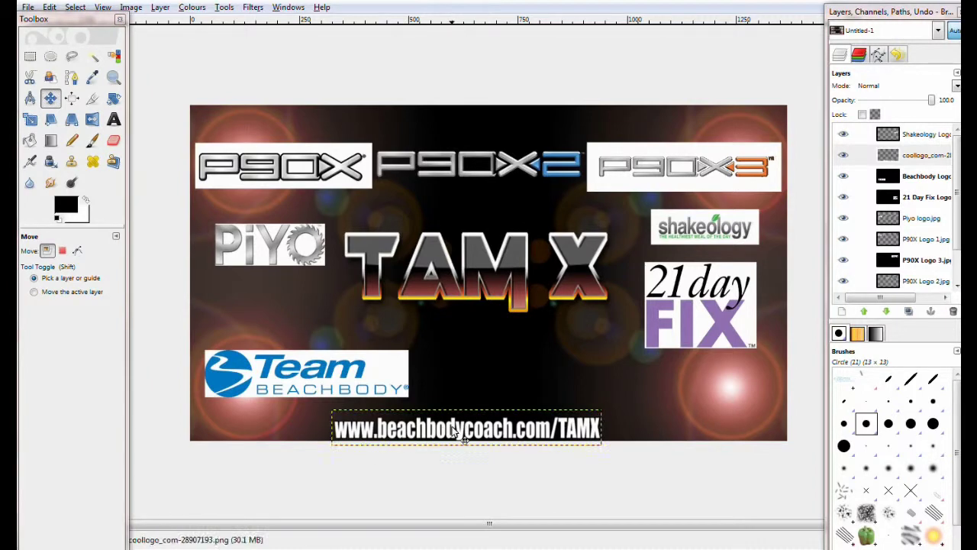
Nudge the Team Beachbody logo slightly up and lower the 21 Day Fix, Shakeology and PiYo logos
{"action": "left_click_drag", "start_coordinate": [310, 372], "coordinate": [311, 366]}
{"action": "left_click_drag", "start_coordinate": [706, 321], "coordinate": [702, 356]}
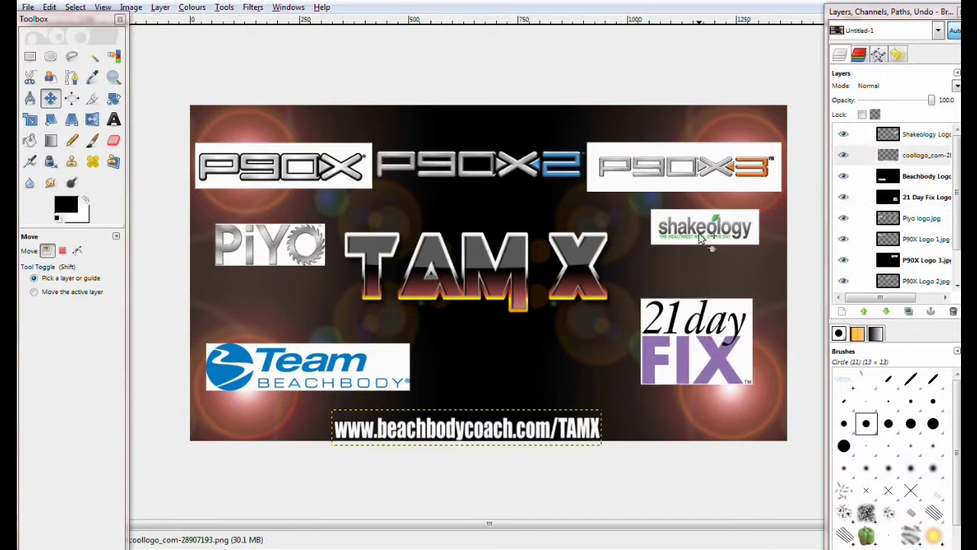
{"action": "left_click_drag", "start_coordinate": [701, 234], "coordinate": [699, 252]}
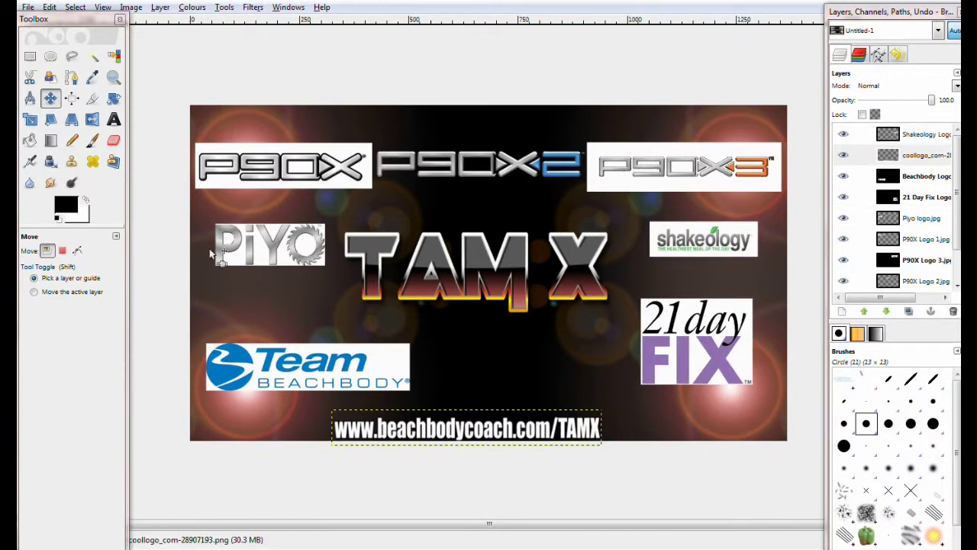
{"action": "left_click_drag", "start_coordinate": [246, 229], "coordinate": [241, 246]}
Raise the P90X and P90X3 logos toward the banner's upper corners and lower the P90X2 logo to just above the TAM X title
{"action": "left_click_drag", "start_coordinate": [267, 174], "coordinate": [267, 151]}
{"action": "left_click_drag", "start_coordinate": [662, 164], "coordinate": [664, 141]}
{"action": "left_click_drag", "start_coordinate": [473, 164], "coordinate": [474, 168]}
{"action": "left_click", "coordinate": [920, 201]}
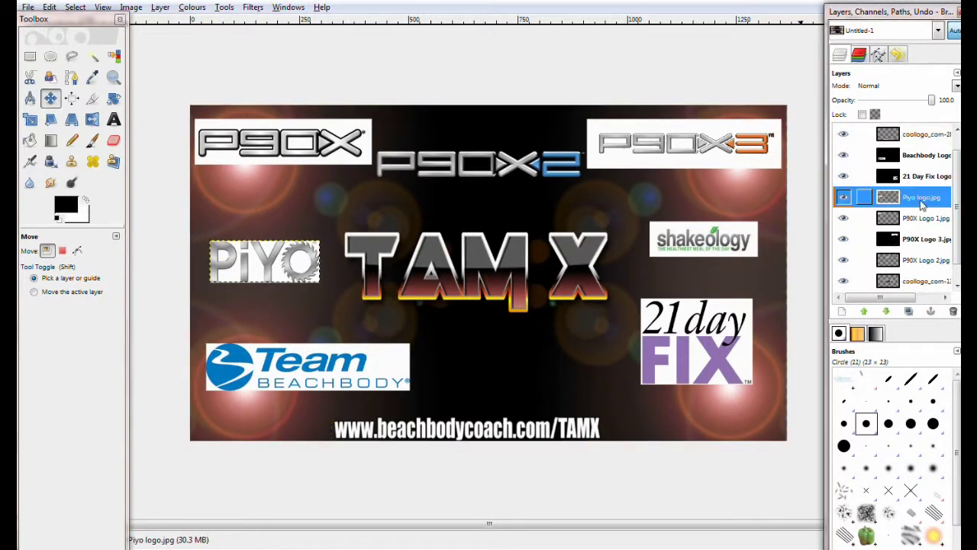
{"action": "left_click", "coordinate": [924, 218]}
{"action": "left_click", "coordinate": [927, 241]}
{"action": "left_click", "coordinate": [926, 259]}
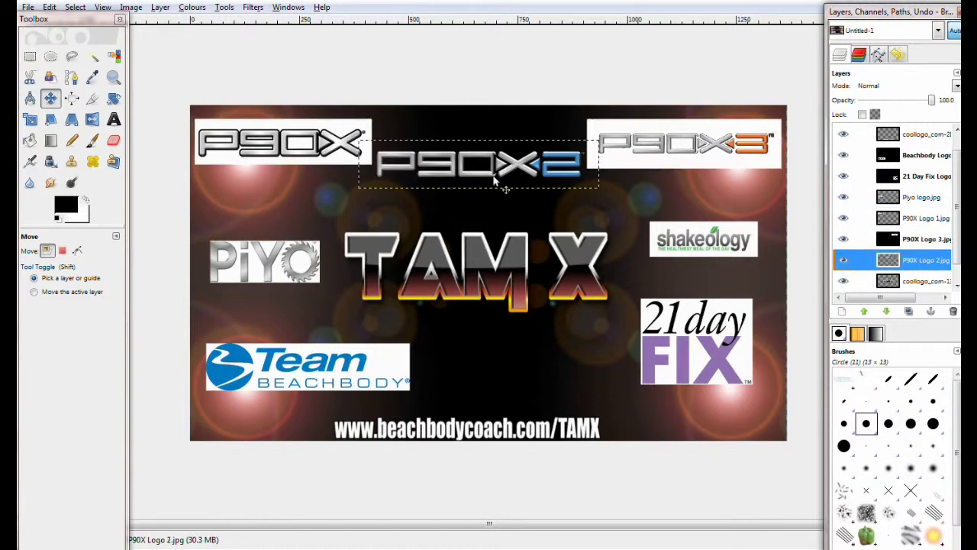
{"action": "left_click_drag", "start_coordinate": [487, 160], "coordinate": [489, 193]}
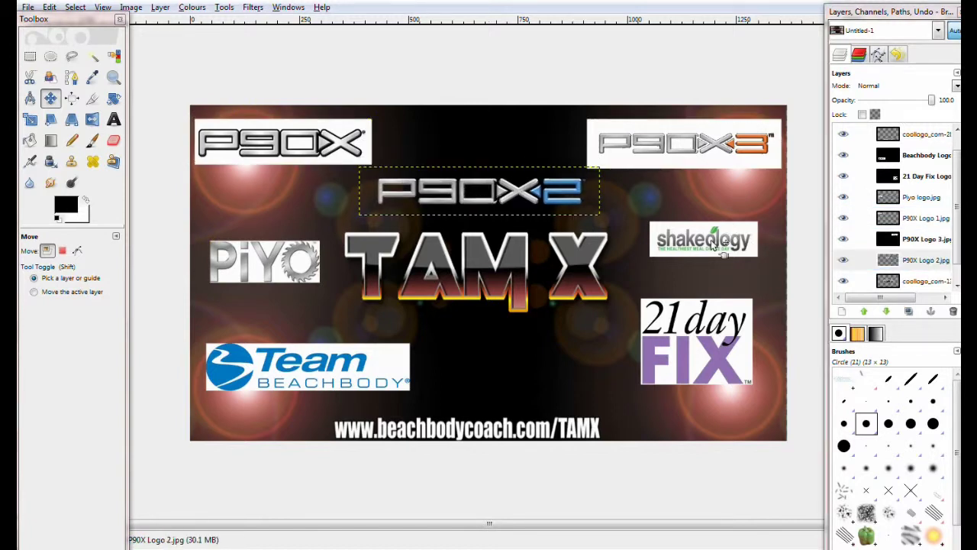
Move the Shakeology logo up and right, the PiYo logo up, and the Team Beachbody logo up and left
{"action": "left_click_drag", "start_coordinate": [725, 237], "coordinate": [735, 219]}
{"action": "left_click_drag", "start_coordinate": [321, 281], "coordinate": [320, 255]}
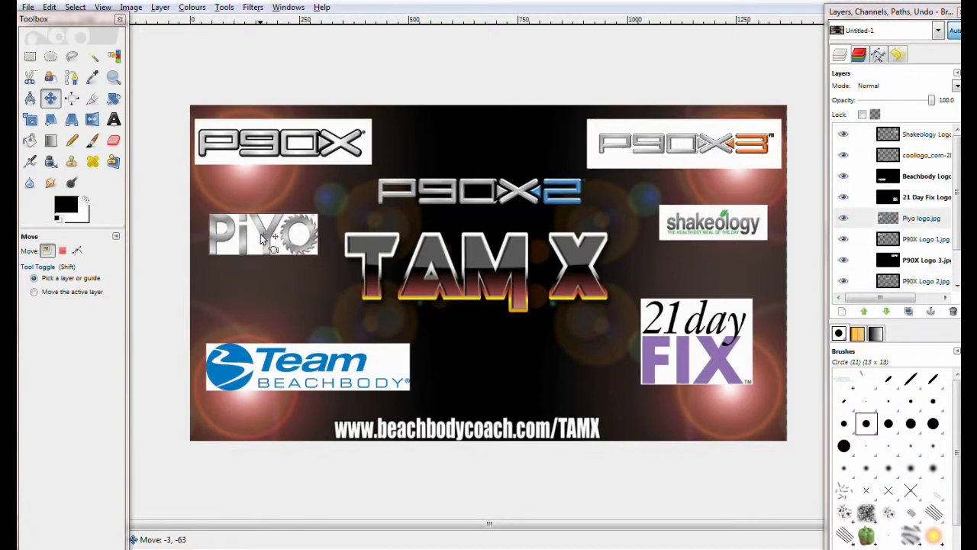
{"action": "left_click_drag", "start_coordinate": [319, 368], "coordinate": [311, 356]}
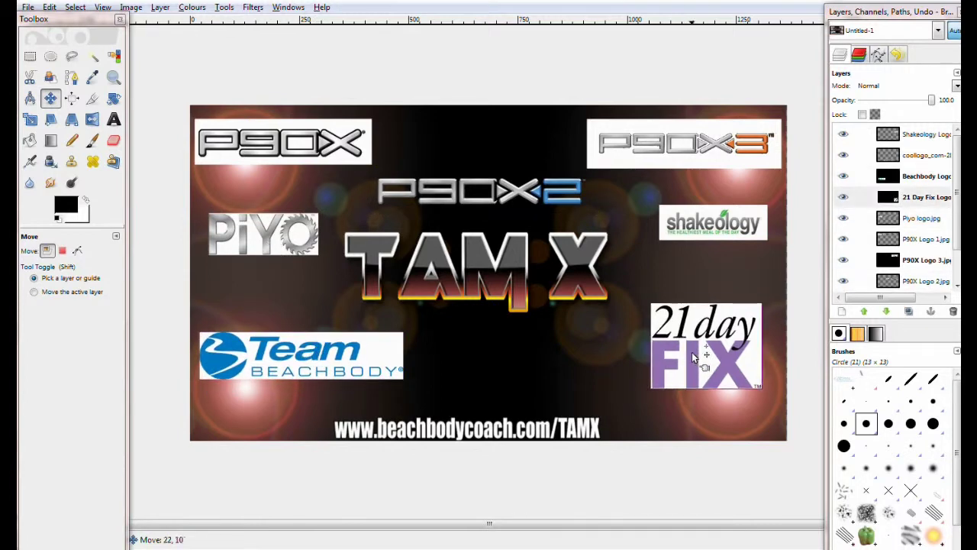